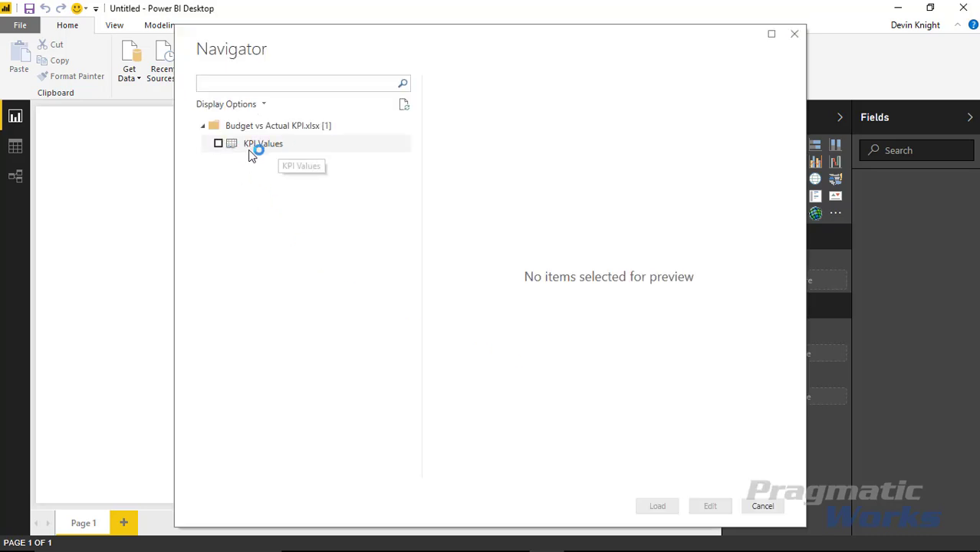
- Preview the columns of the KPI Values table from Budget vs Actual KPI.xlsx and load it into the report
click(219, 144)
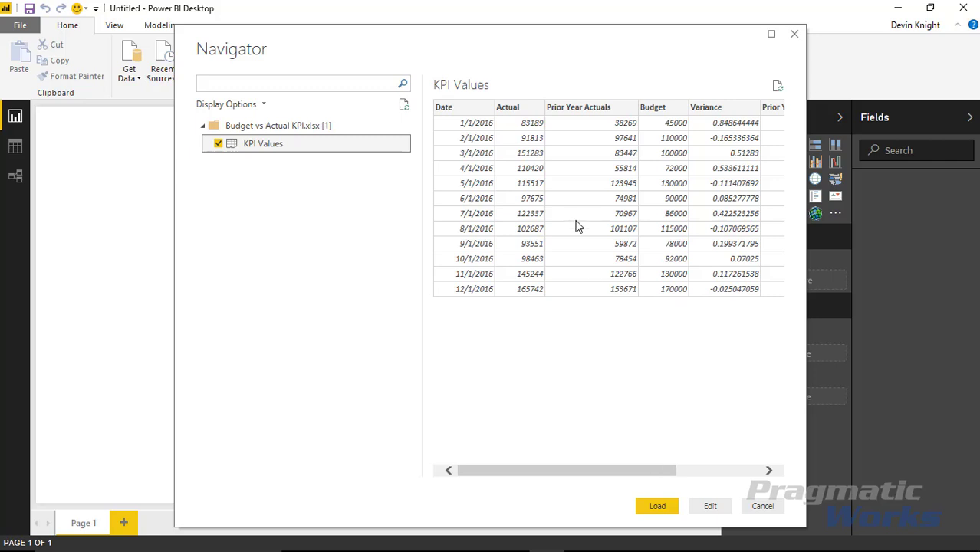
drag(661, 469, 726, 469)
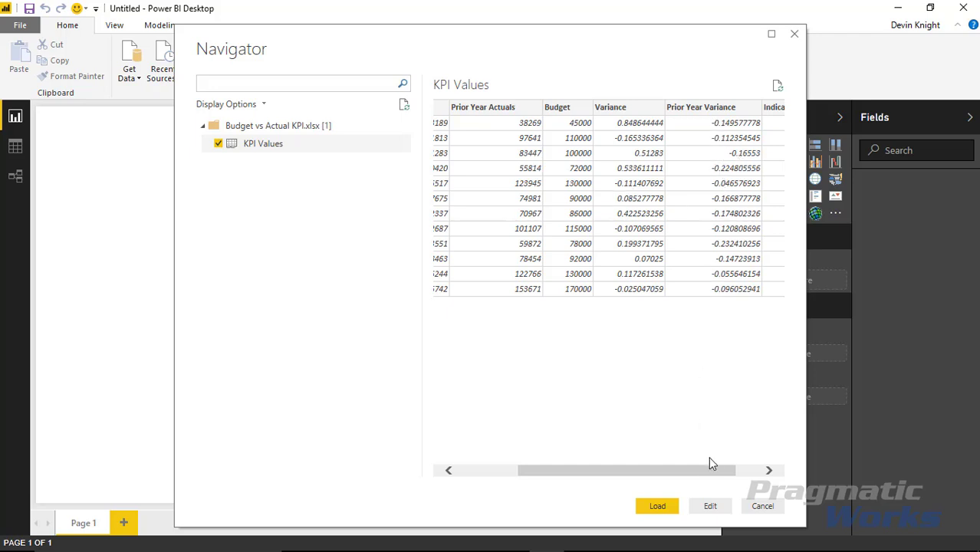
drag(720, 474, 759, 470)
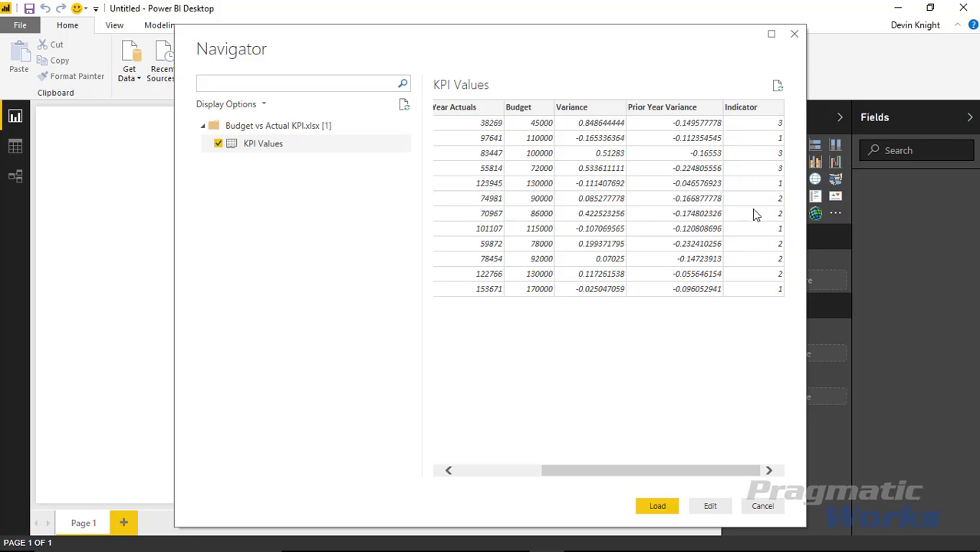
drag(575, 473, 511, 473)
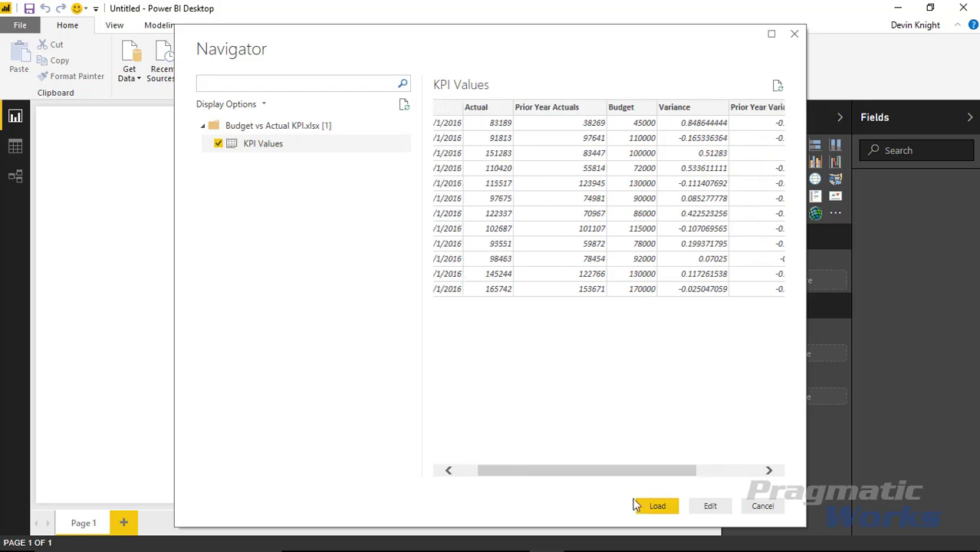
click(656, 507)
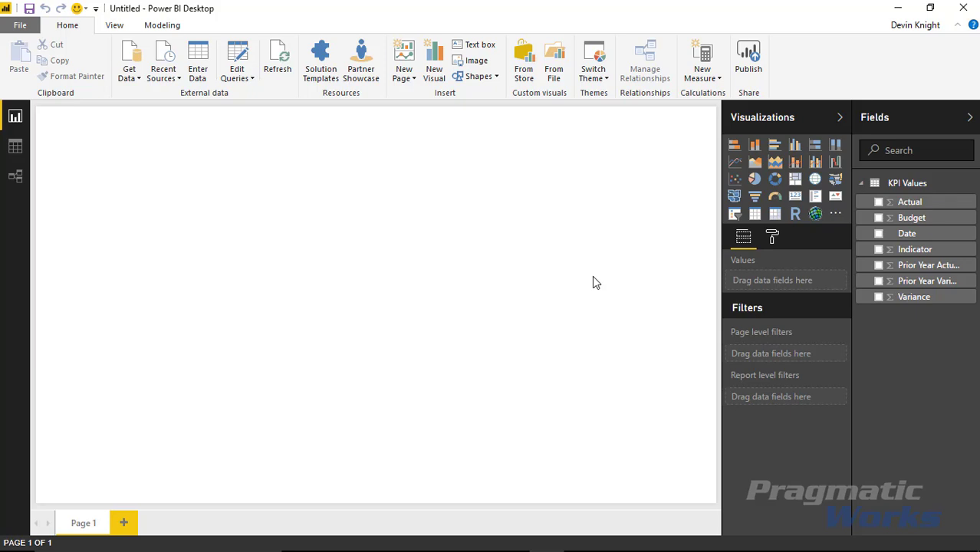
- Search the custom visuals store for "power kpi" and import the Power KPI visual into the report
click(527, 72)
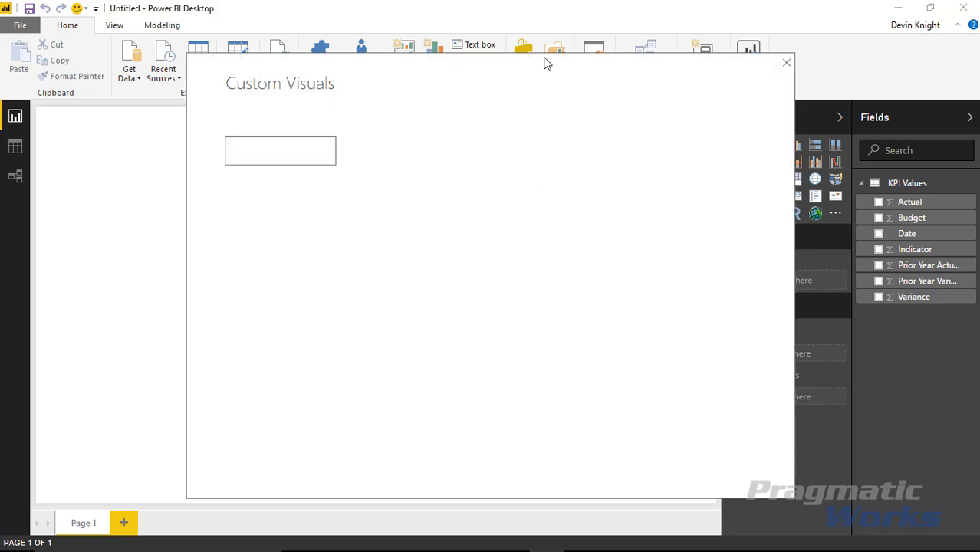
click(260, 148)
text(power kpi)
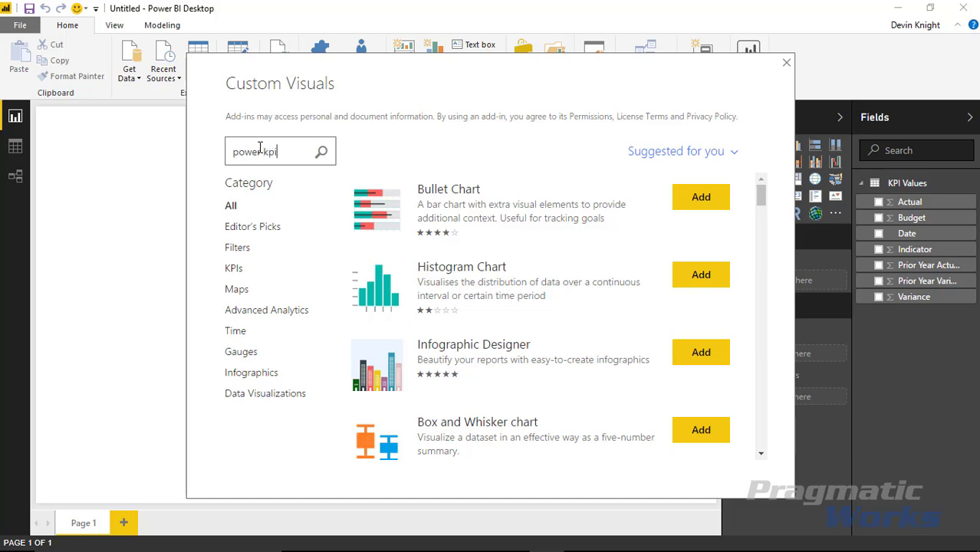
key(Return)
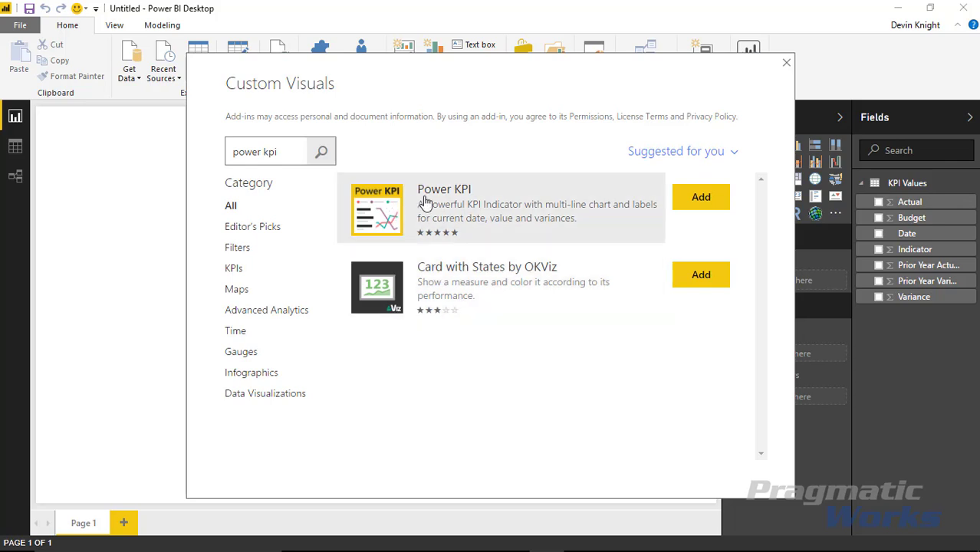
click(700, 198)
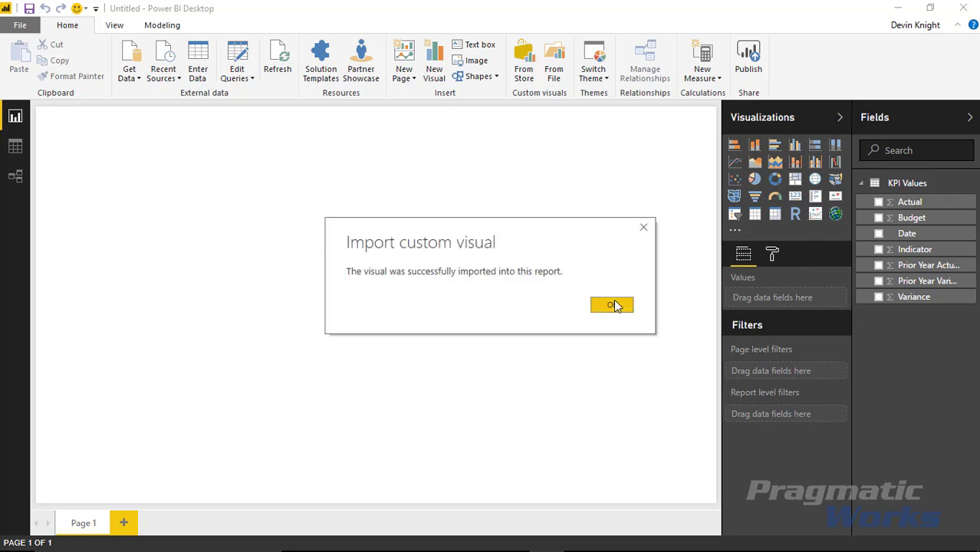
click(613, 304)
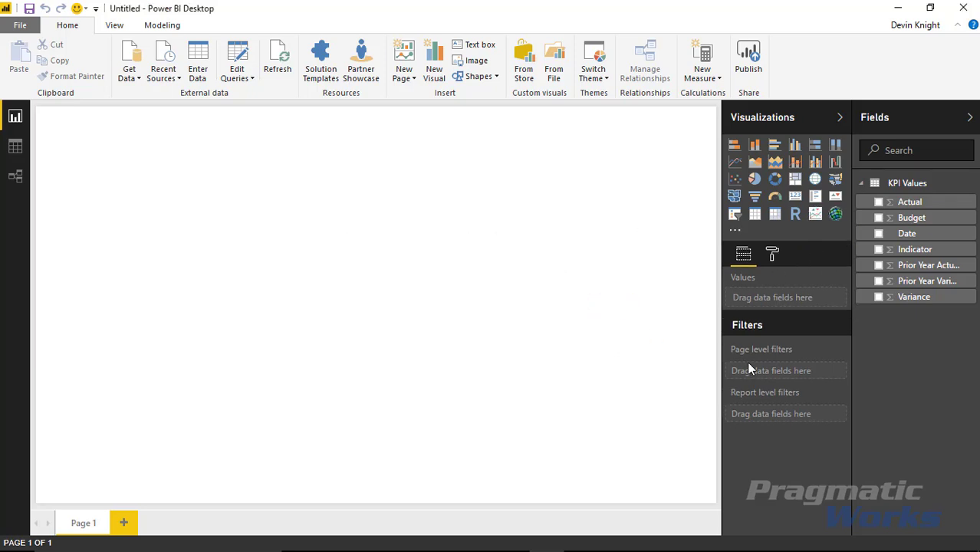
- Add a Power KPI visual to the page and enlarge it to cover most of the canvas
click(818, 217)
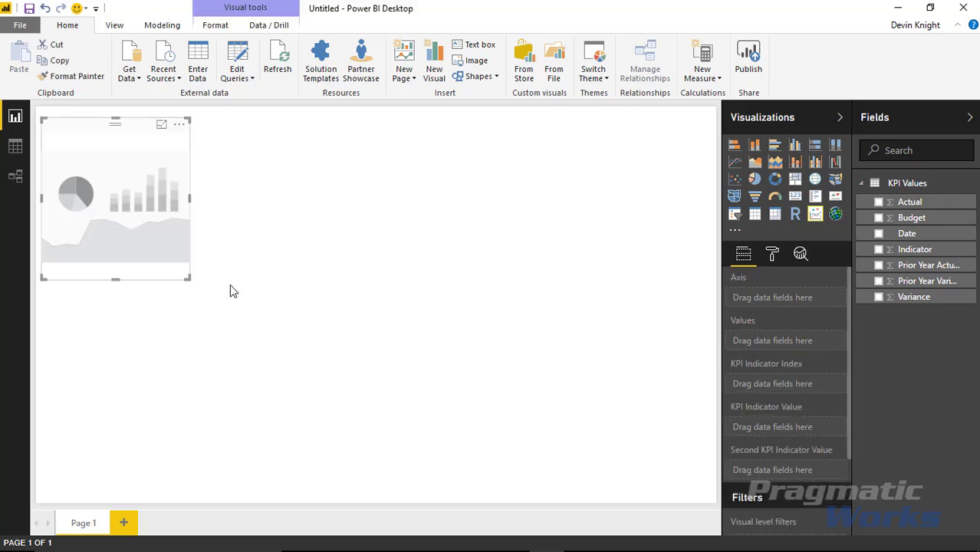
drag(191, 279, 552, 476)
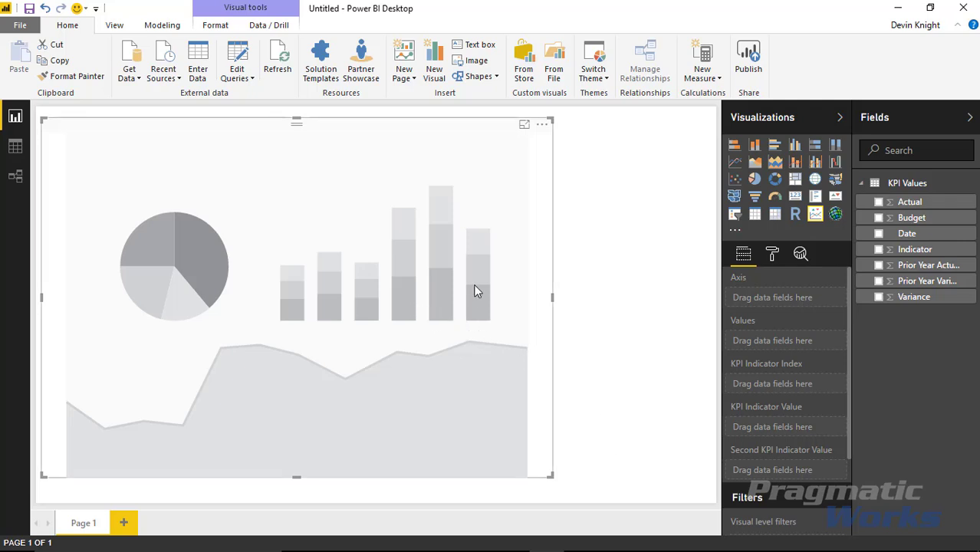
- Assign Date as the visual's axis and Actual, Budget and Prior Year Actuals as its values
click(880, 236)
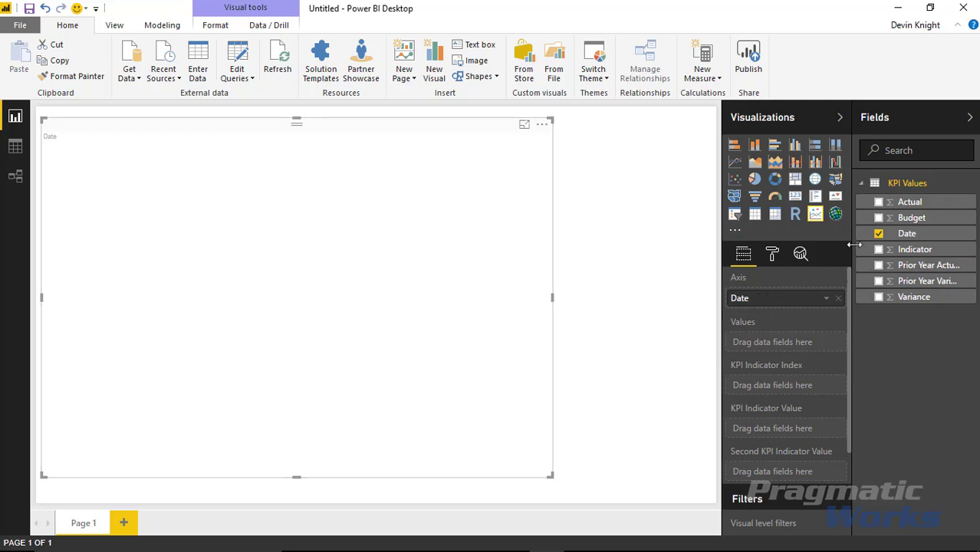
click(879, 202)
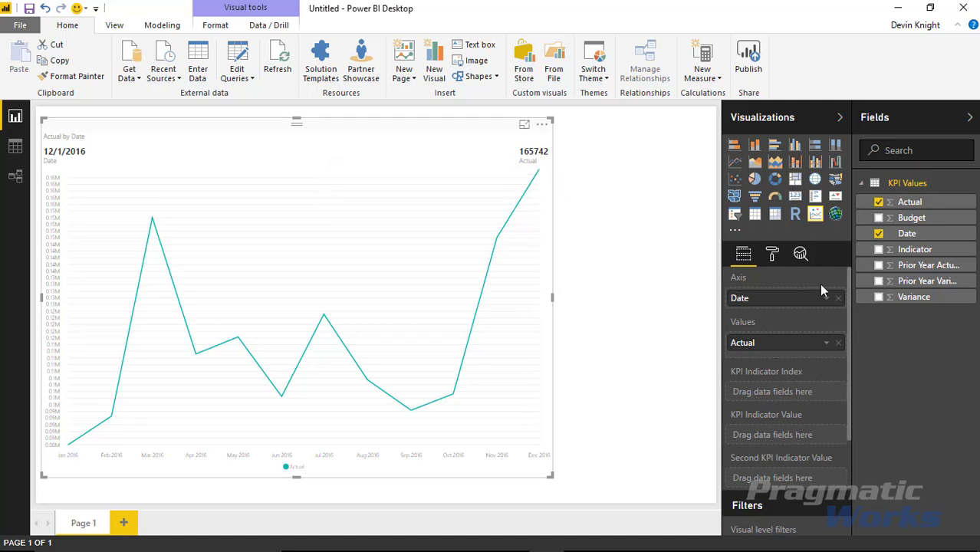
click(879, 218)
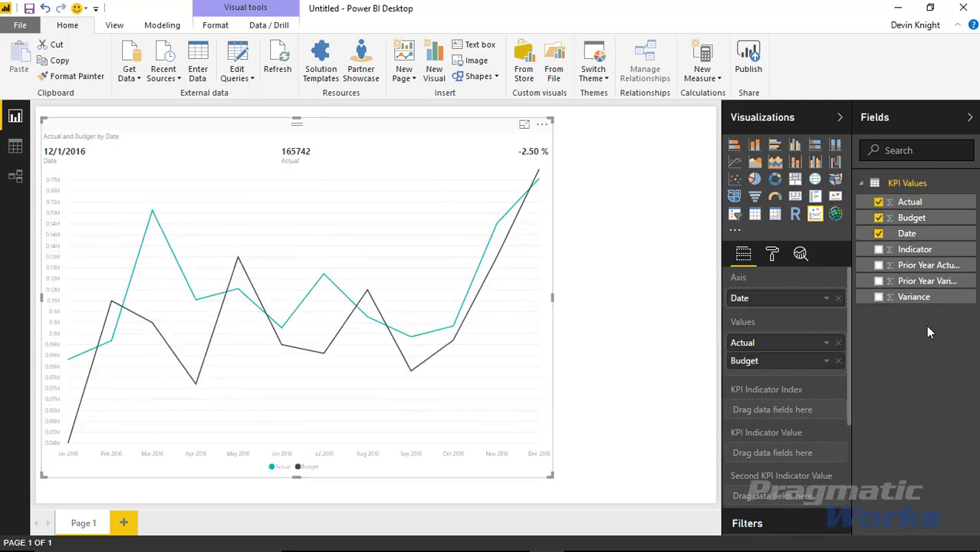
click(879, 266)
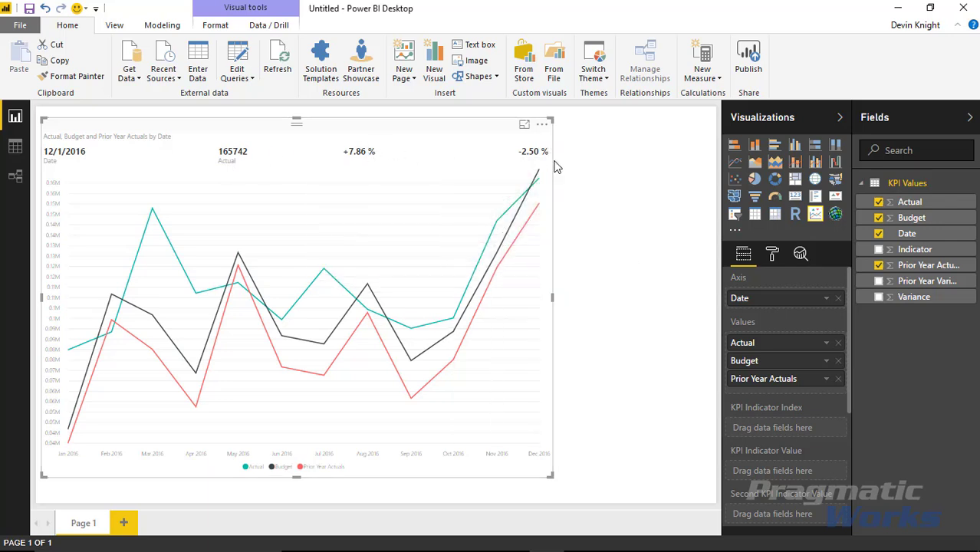
- Assign Prior Year Variance as the KPI Indicator Value and Variance as the Second KPI Indicator Value
scroll(771, 426, down, 3)
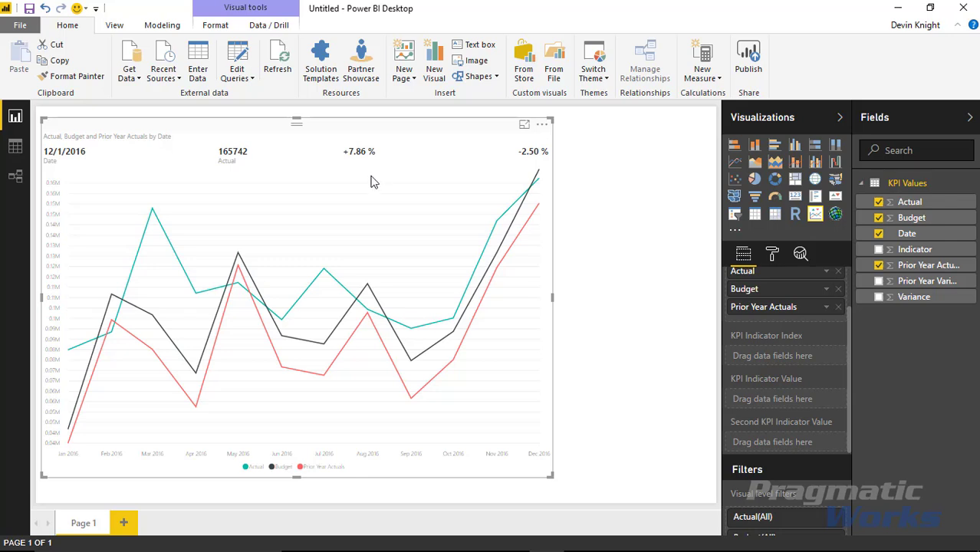
mouse_move(391, 185)
mouse_move(537, 178)
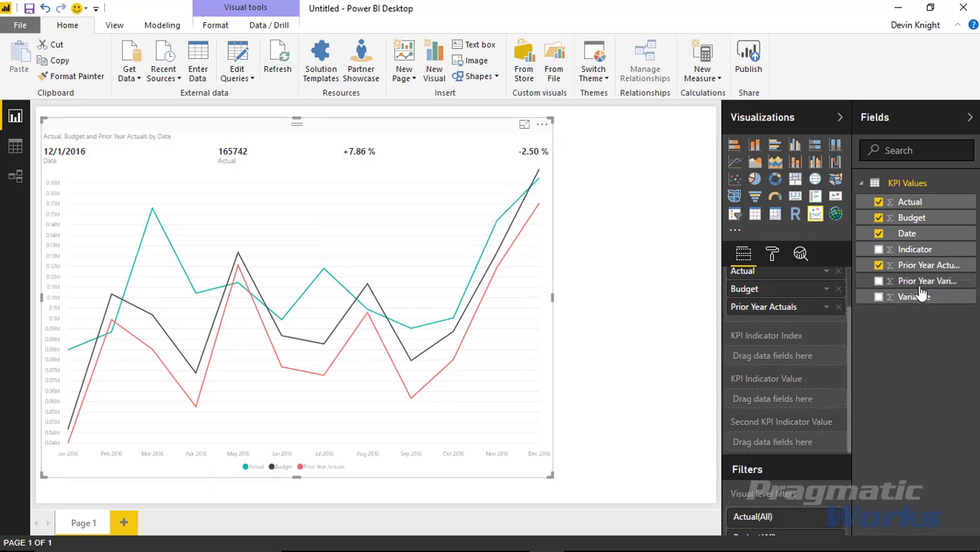
drag(924, 283, 788, 394)
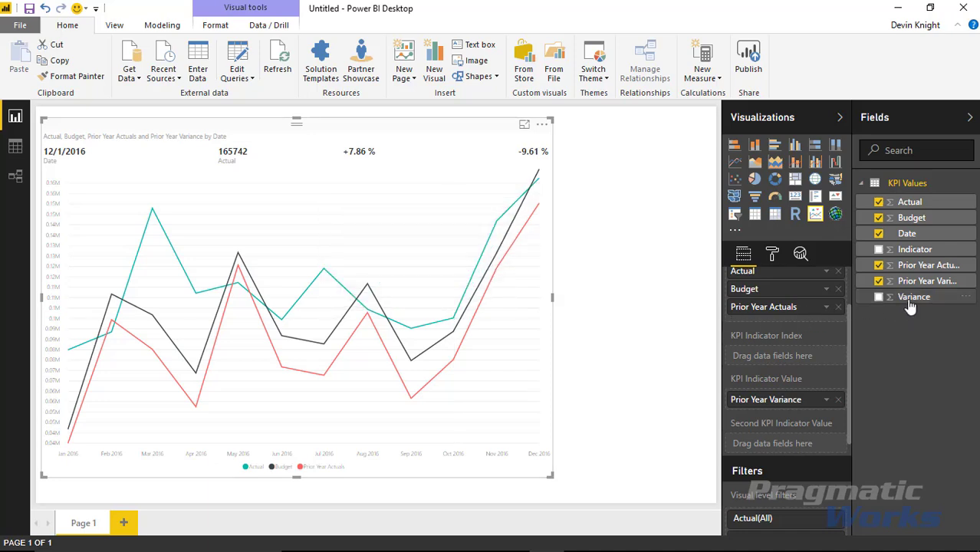
drag(909, 304, 819, 448)
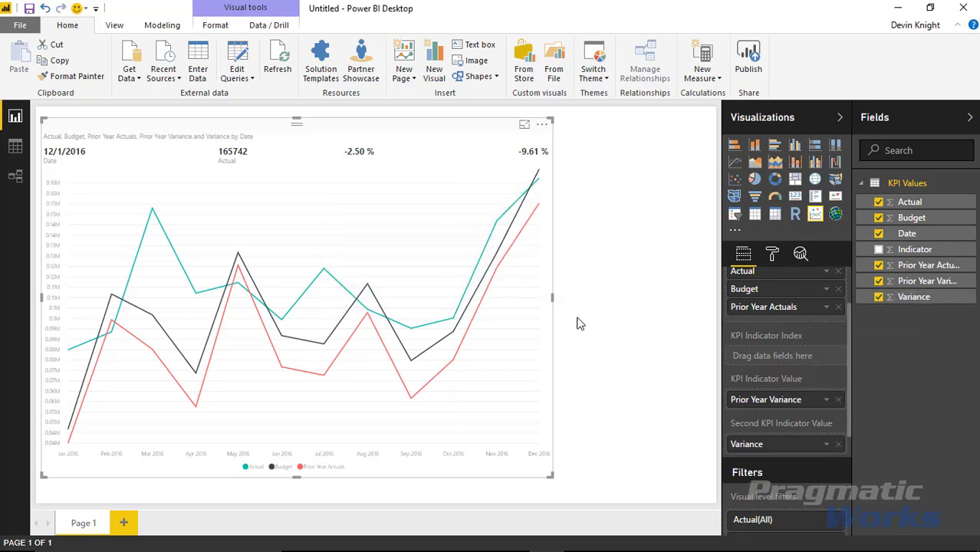
- Remove the Prior Year Variance and Variance fields from the visual's two KPI indicator values
click(840, 400)
click(838, 444)
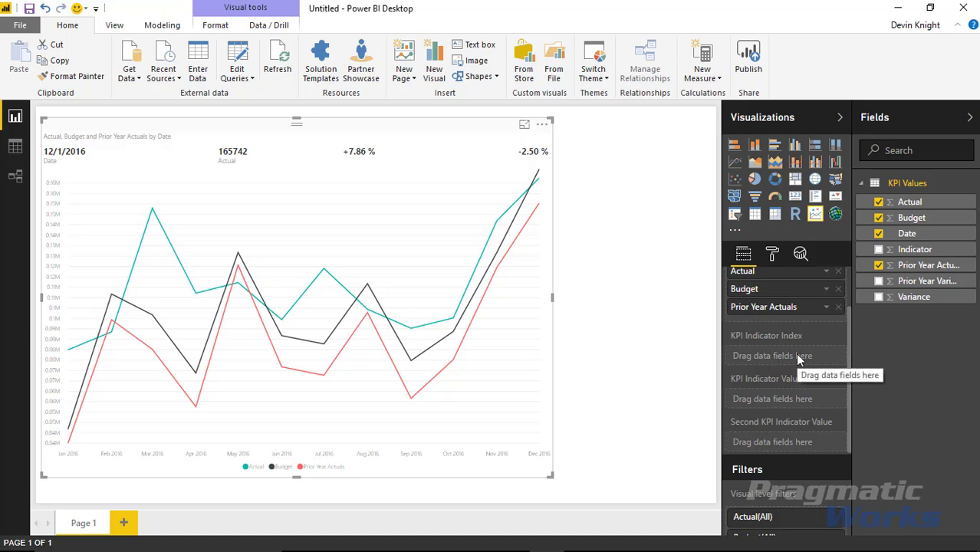
- Assign the Indicator field as the visual's KPI Indicator Index
mouse_move(527, 197)
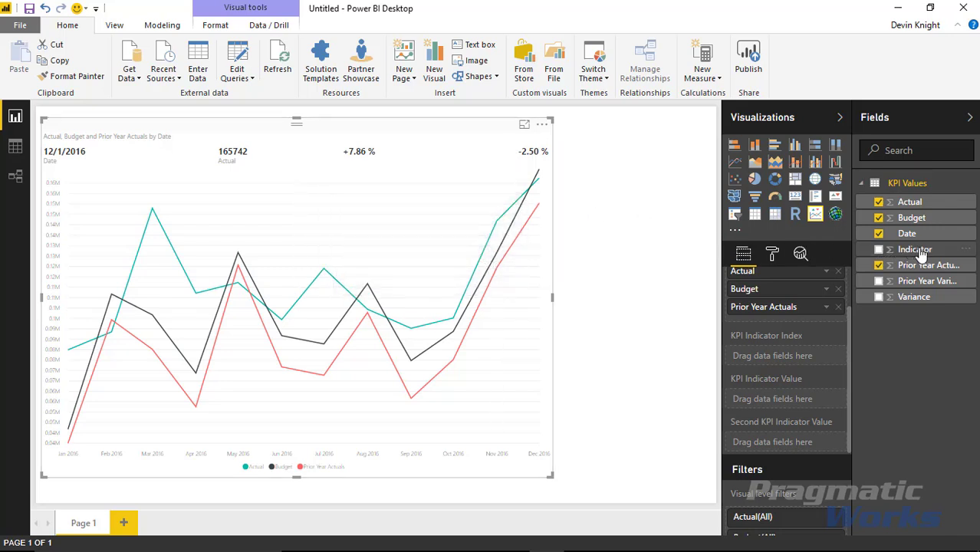
drag(935, 255, 827, 367)
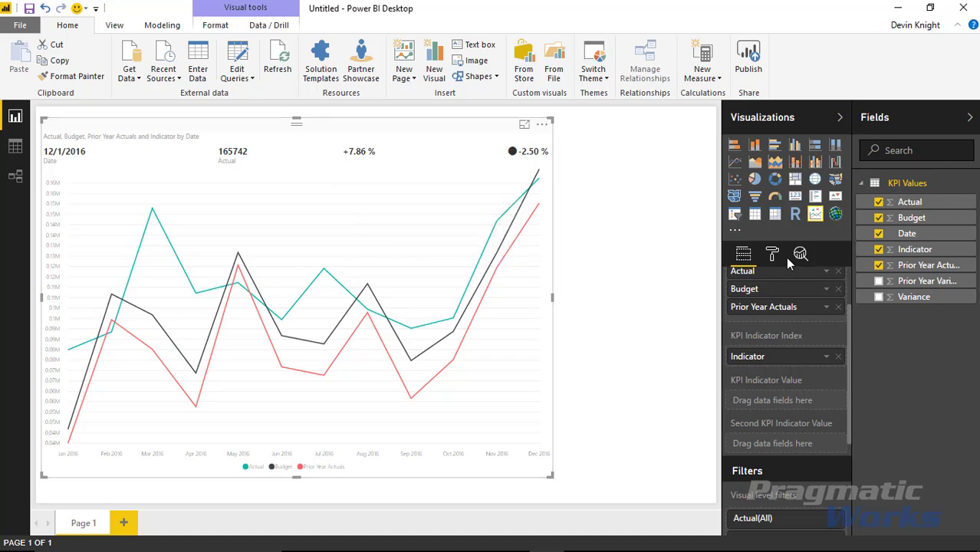
- Examine the visual's indicator and the Indicator column in the KPI Values data table, and return to the report page
mouse_move(481, 156)
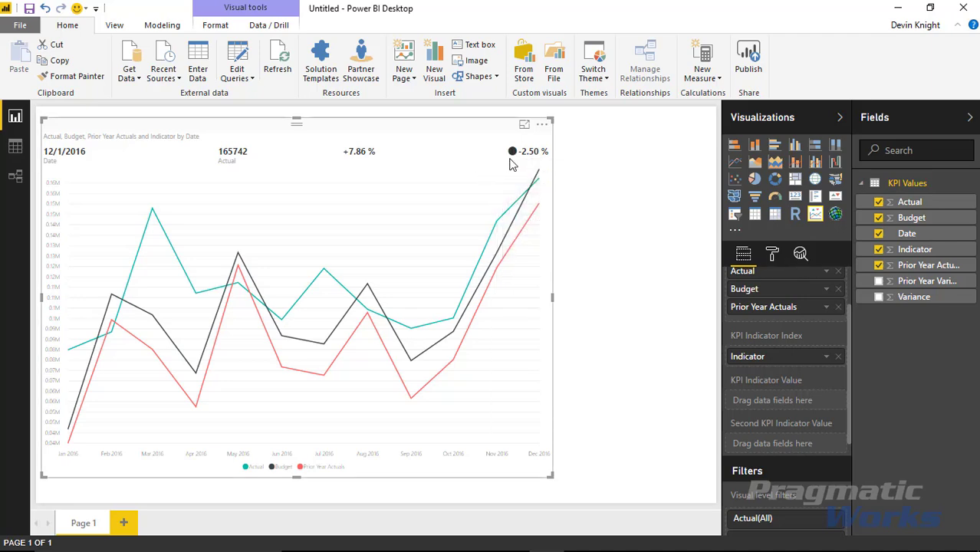
mouse_move(86, 140)
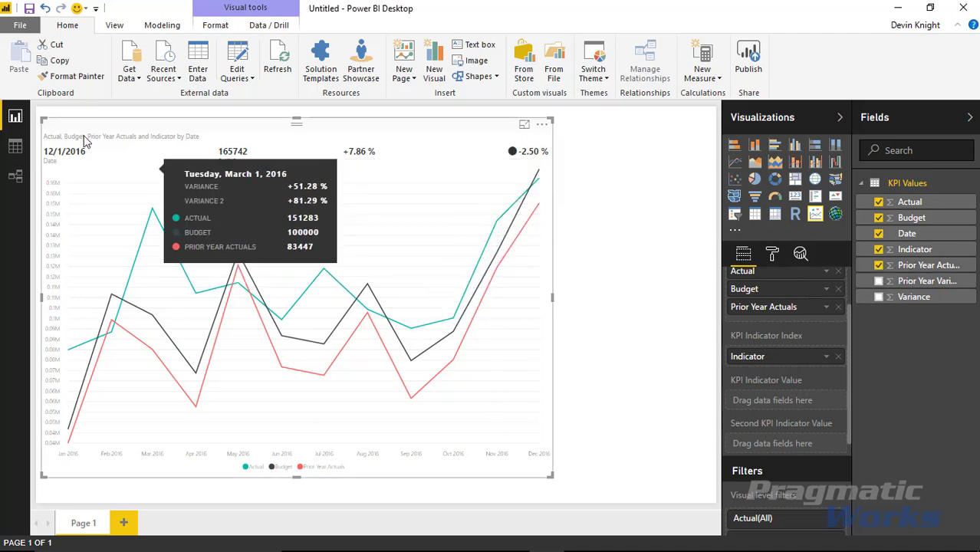
click(15, 146)
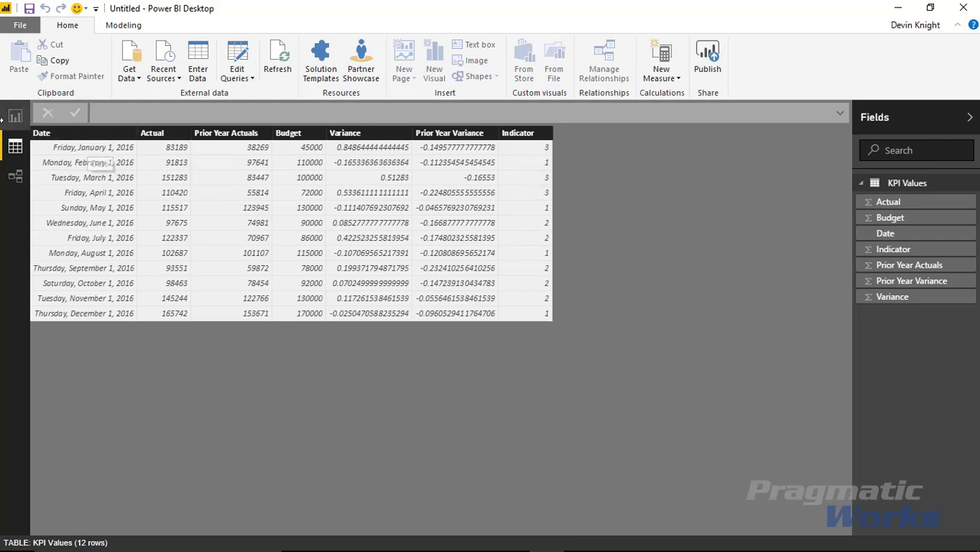
click(15, 117)
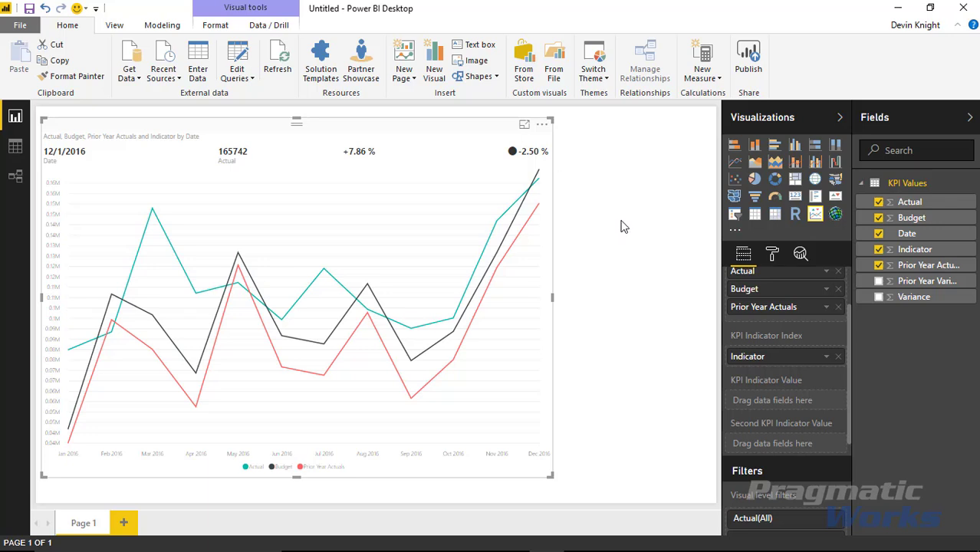
- Show the visual's layout formatting options and shrink the visual to thumbnail size to test its auto scaling
click(772, 256)
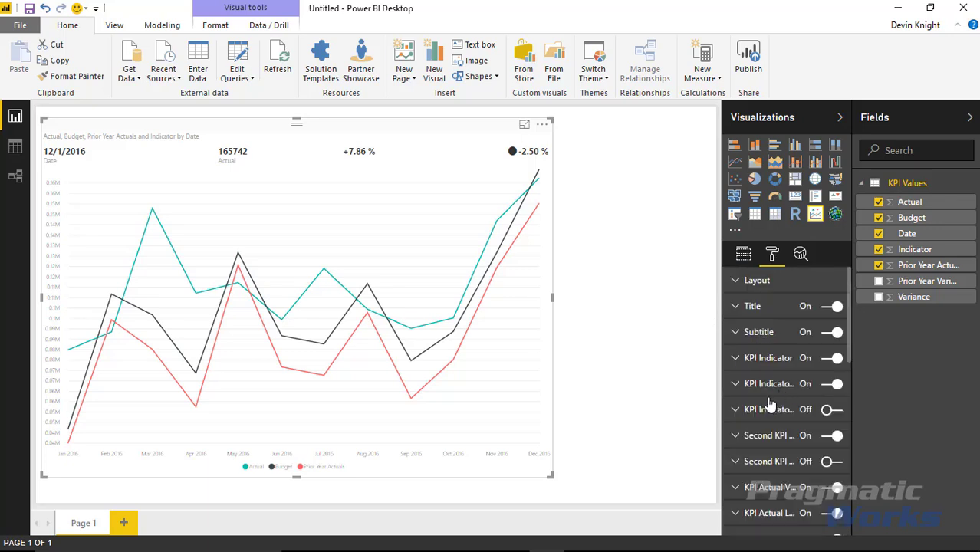
click(736, 281)
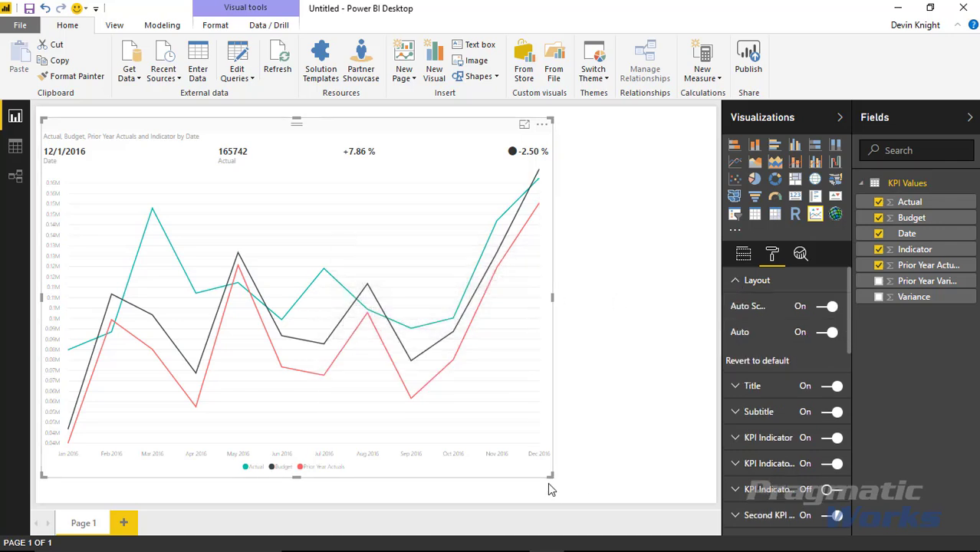
drag(550, 477, 114, 184)
click(185, 297)
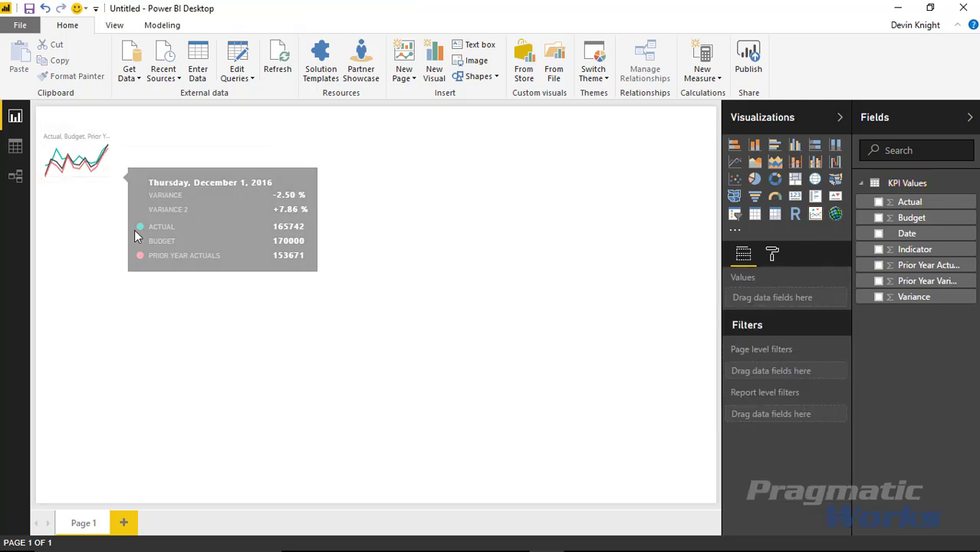
- Enlarge the thumbnail-sized Power KPI visual until it nearly reaches the lower edge of the page
click(114, 182)
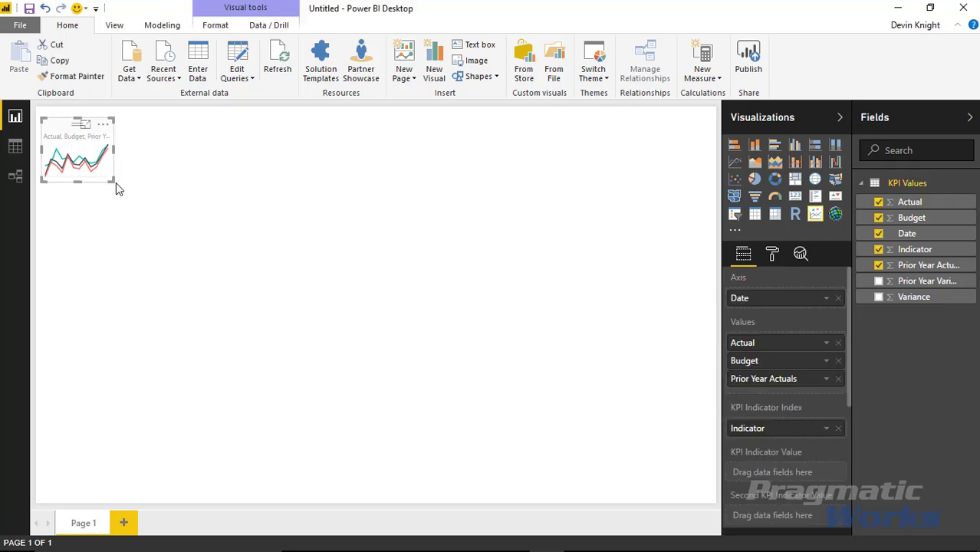
drag(113, 182, 603, 497)
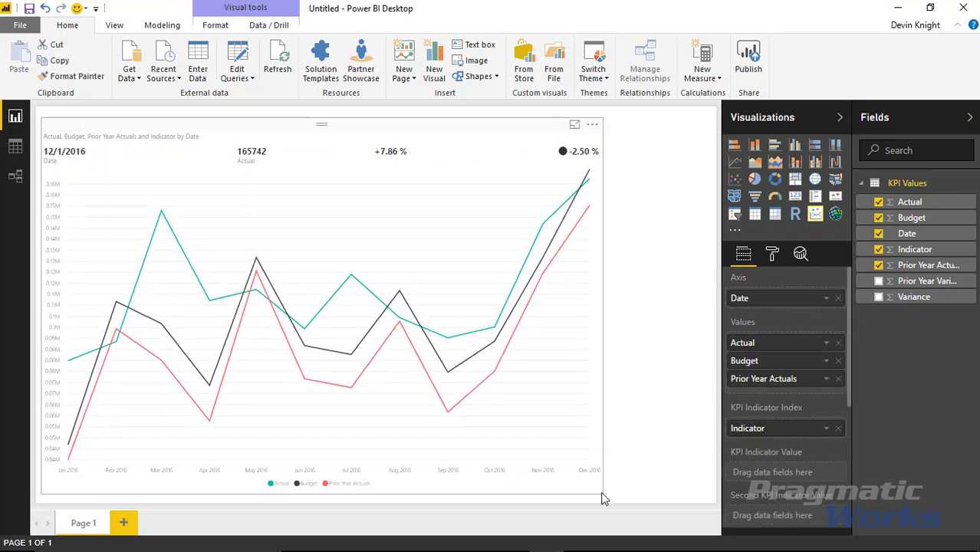
- Turn off the Auto option in the Power KPI visual's layout formatting
click(773, 255)
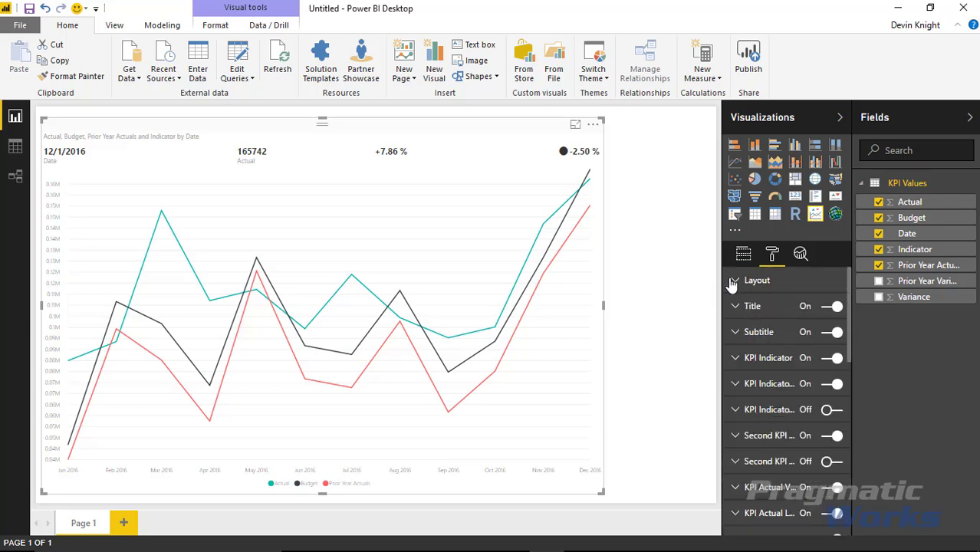
click(754, 281)
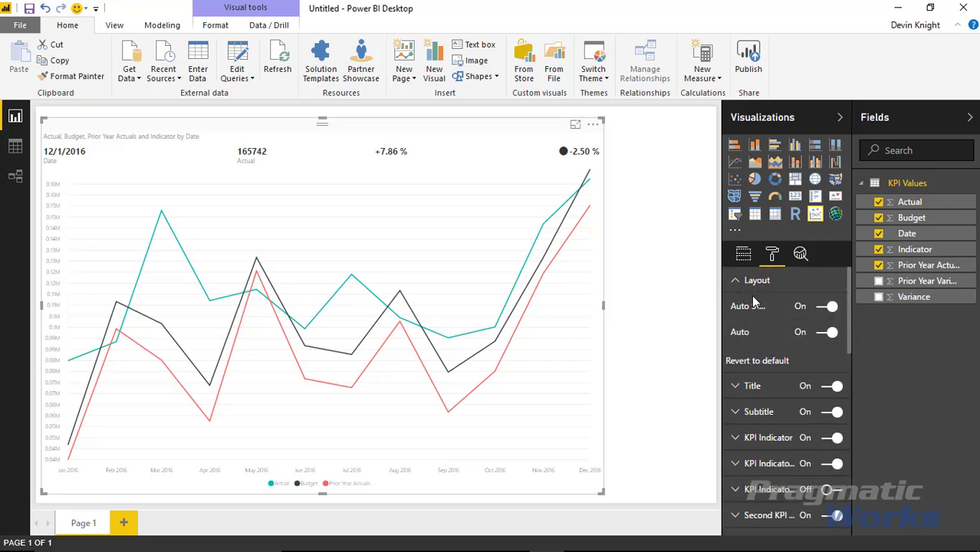
click(830, 335)
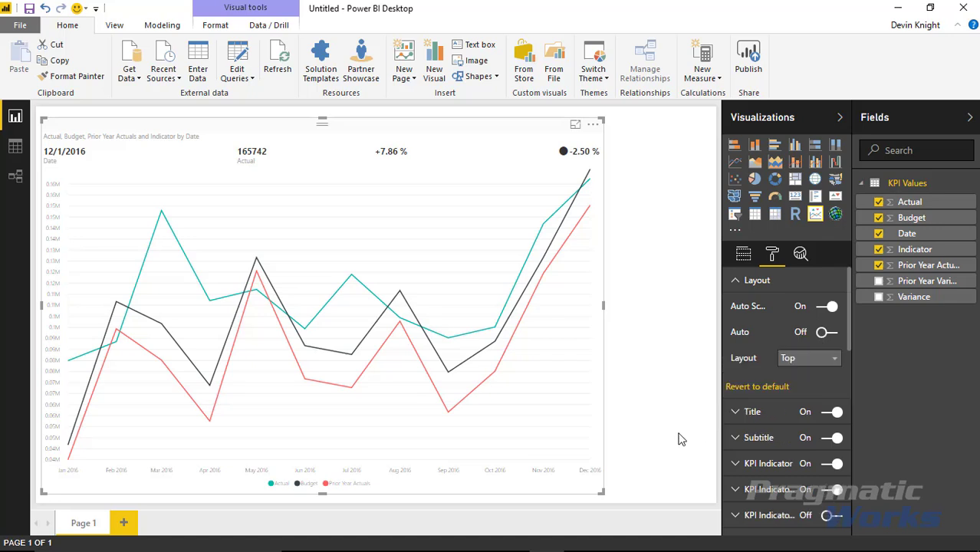
- Set the visual's layout to Bottom, testing it at thumbnail size before enlarging the visual to about two thirds of the page width
click(820, 358)
click(806, 405)
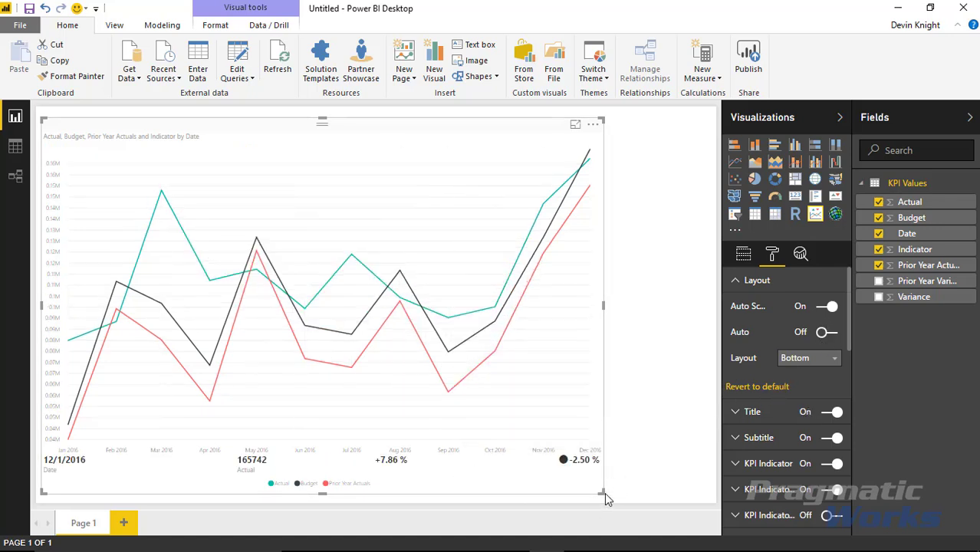
drag(603, 493, 218, 233)
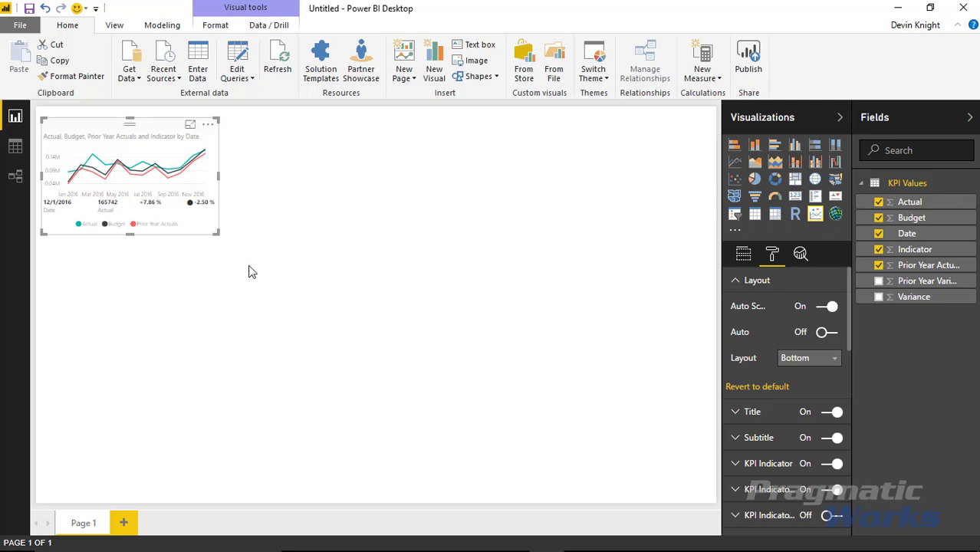
drag(217, 232, 500, 460)
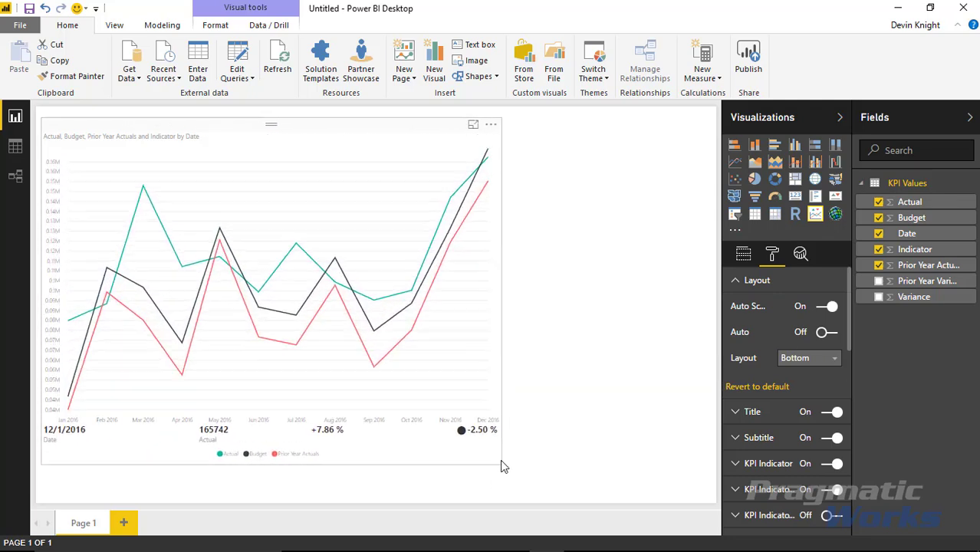
- Turn on the Auto option in the visual's layout formatting and turn off its title
click(826, 332)
click(738, 282)
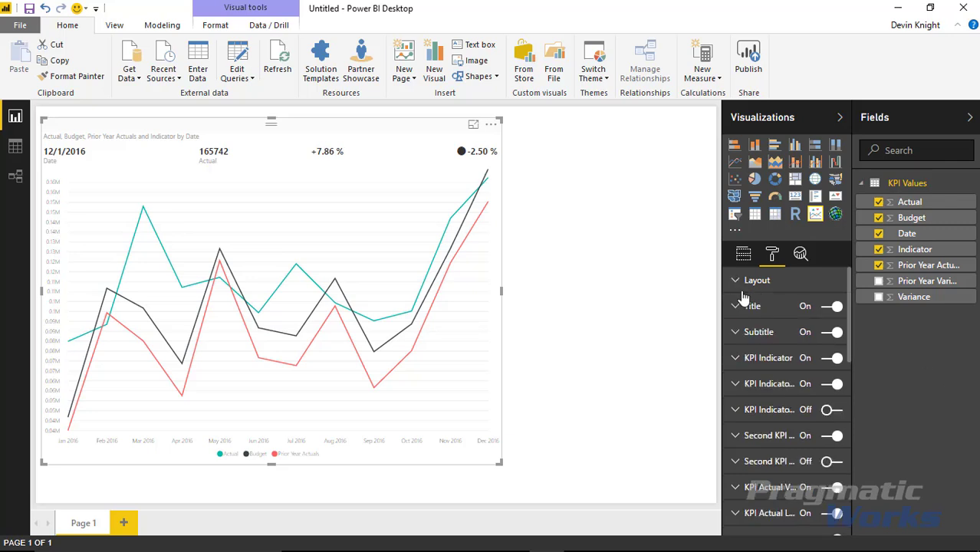
mouse_move(112, 207)
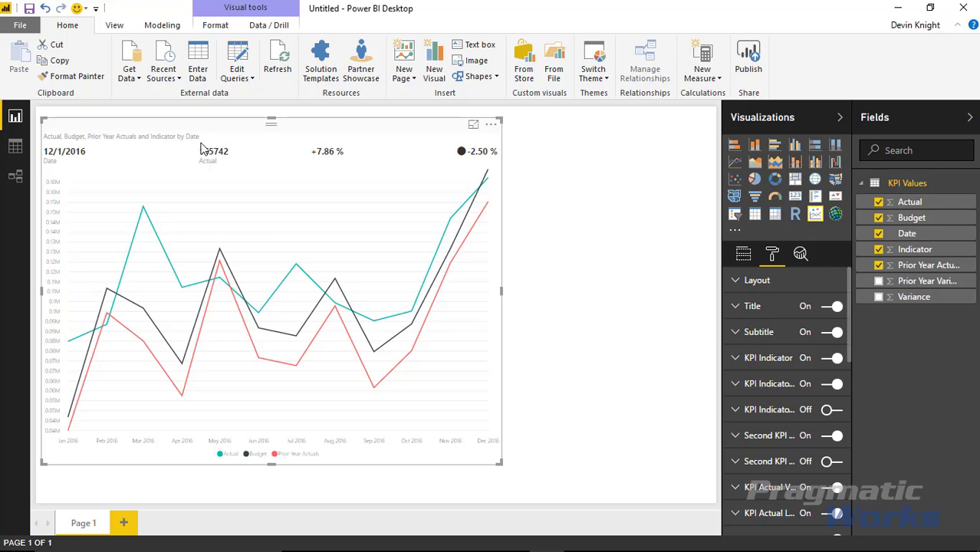
click(738, 306)
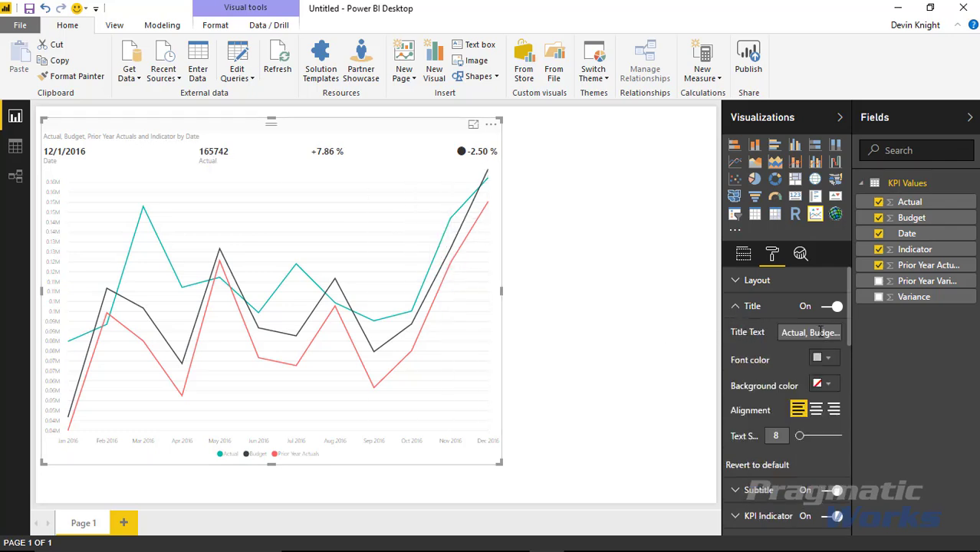
click(831, 307)
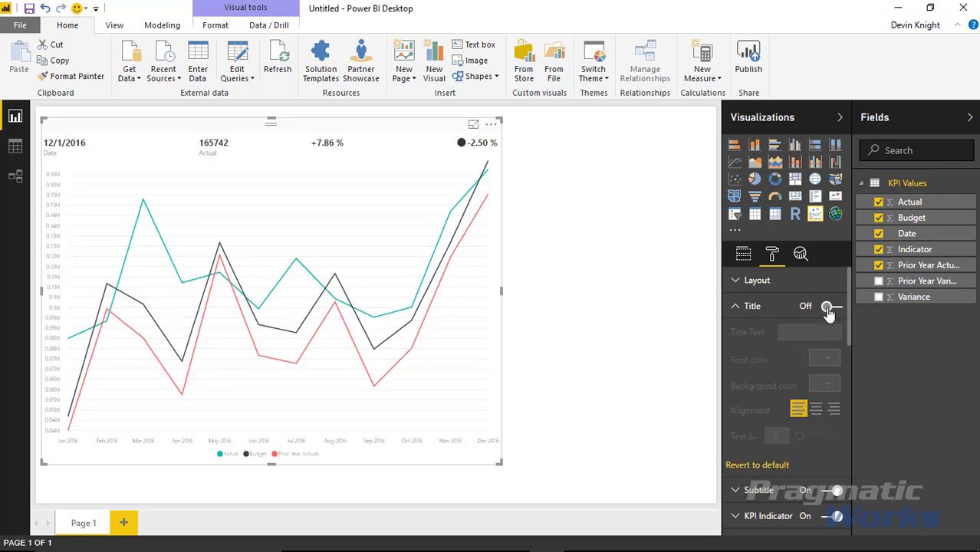
click(736, 308)
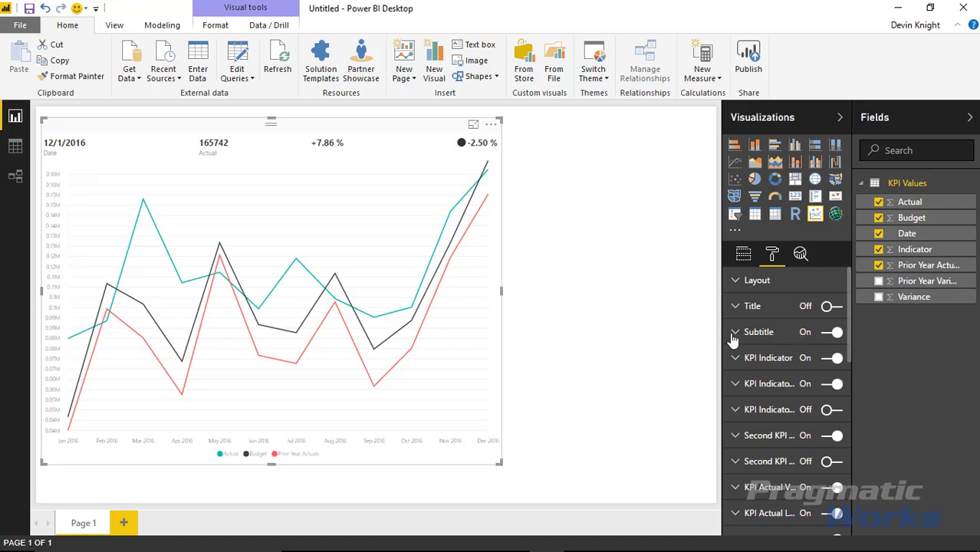
- Set the visual's subtitle text to "Budget vs Actual" with text size 20 and centre alignment
click(734, 336)
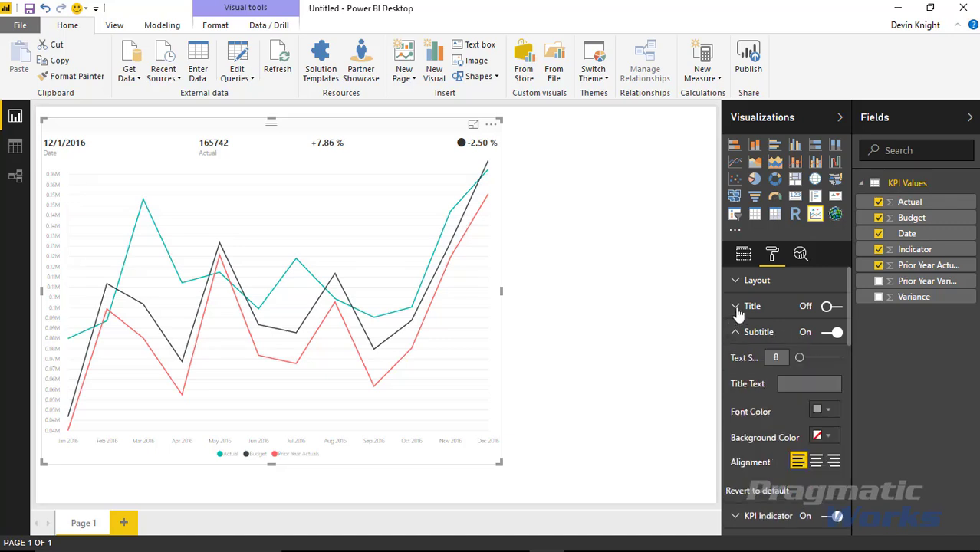
click(736, 308)
click(750, 309)
text(vs Actual)
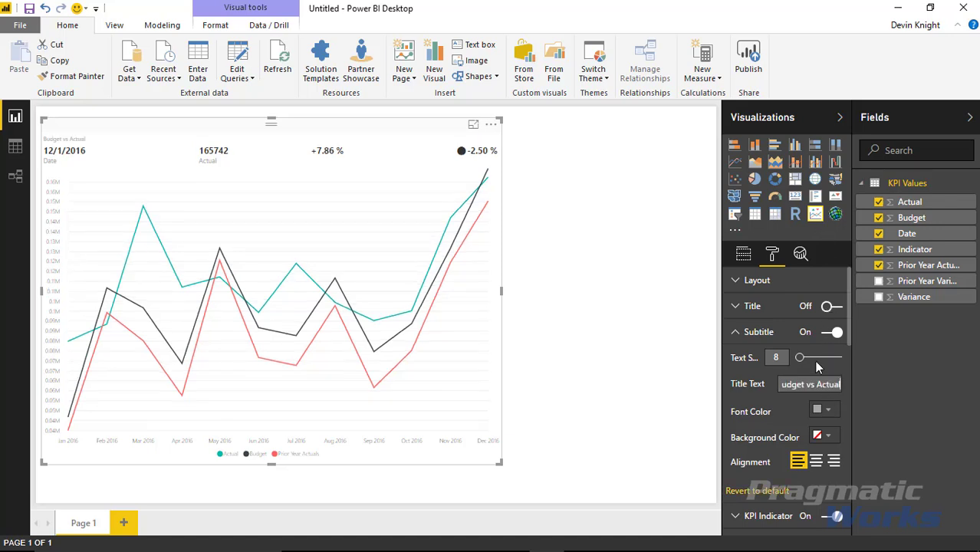
click(816, 362)
drag(817, 369, 816, 369)
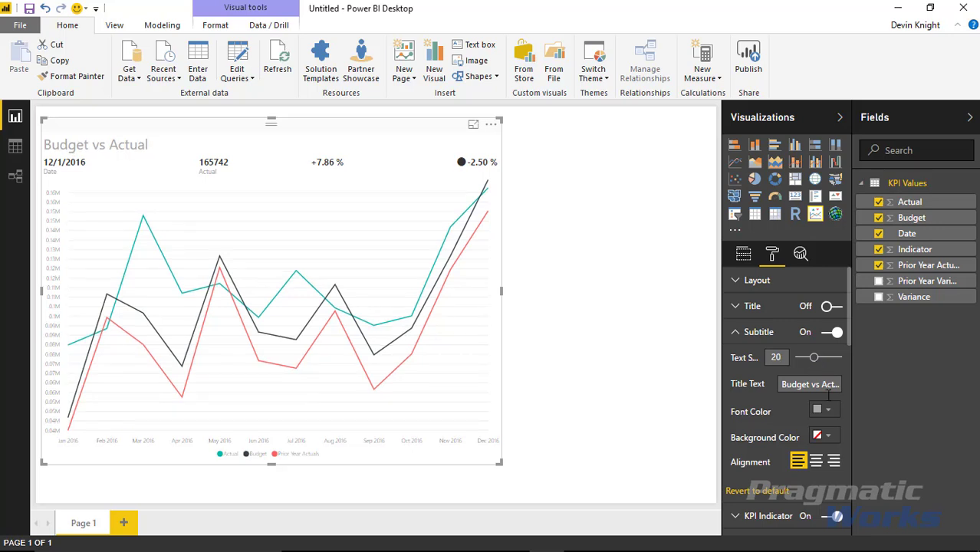
click(816, 461)
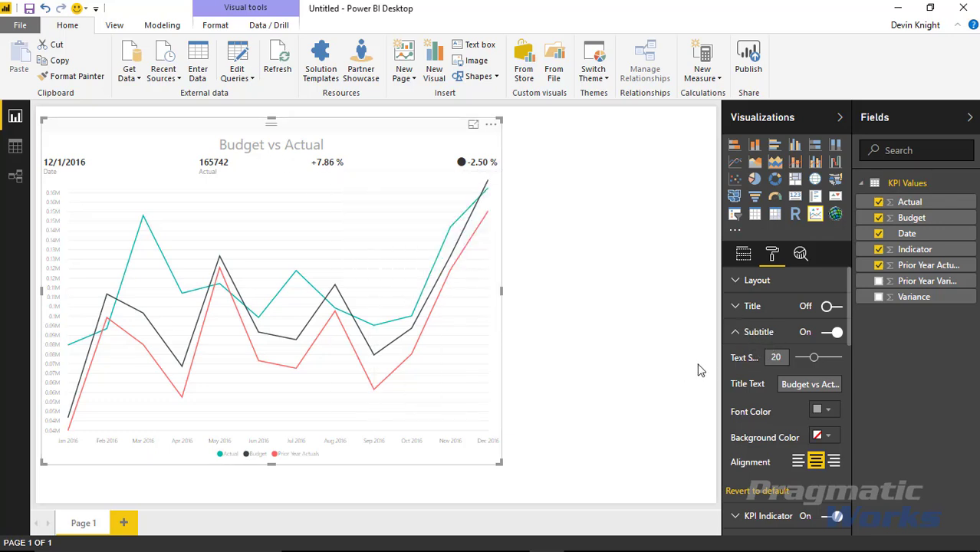
click(736, 335)
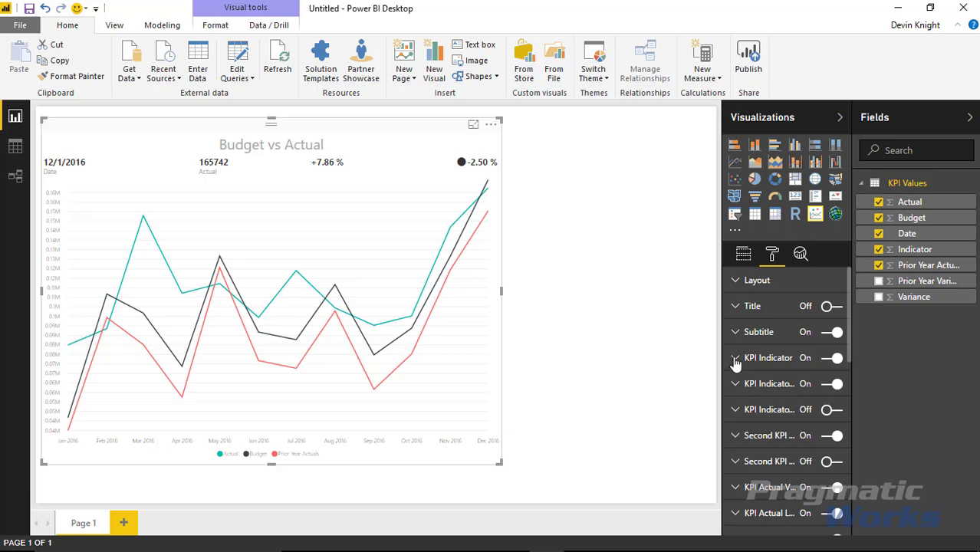
- Examine the KPI Indicator formatting options and compare them with the Indicator column in the KPI Values data table
click(735, 359)
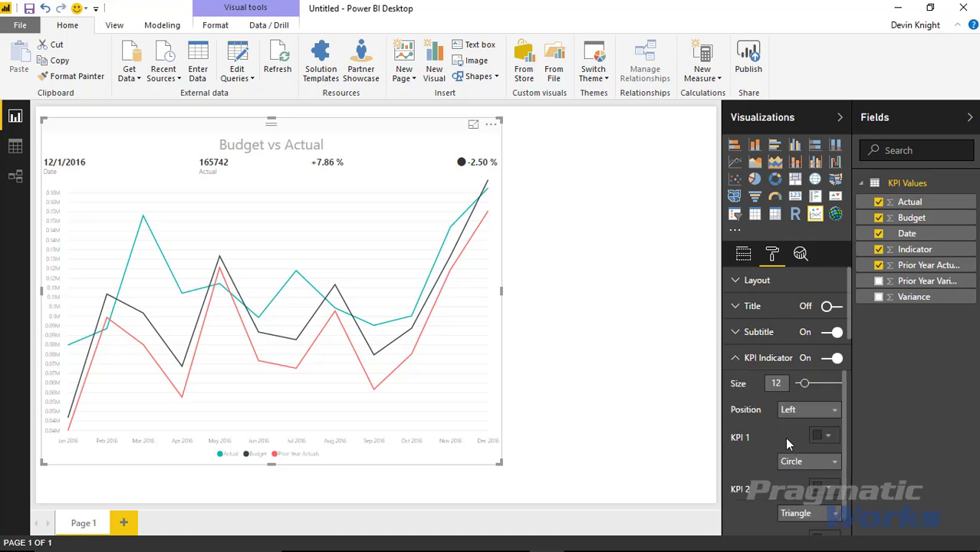
scroll(784, 437, down, 2)
scroll(787, 445, up, 2)
click(14, 147)
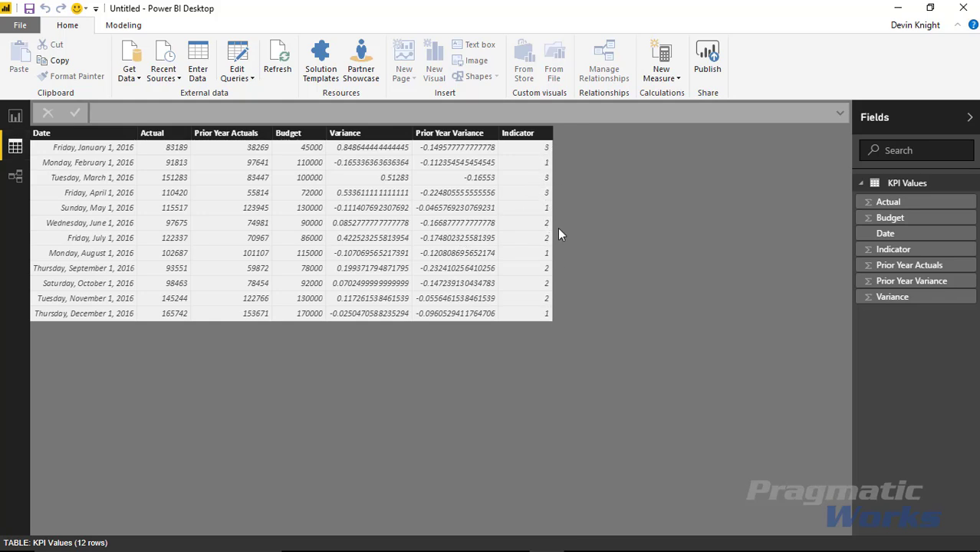
click(15, 117)
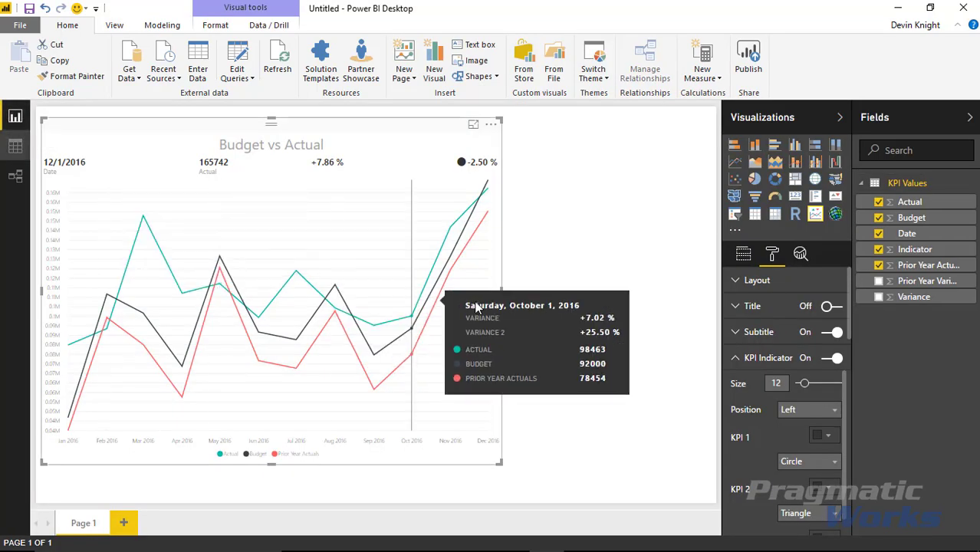
scroll(786, 432, down, 2)
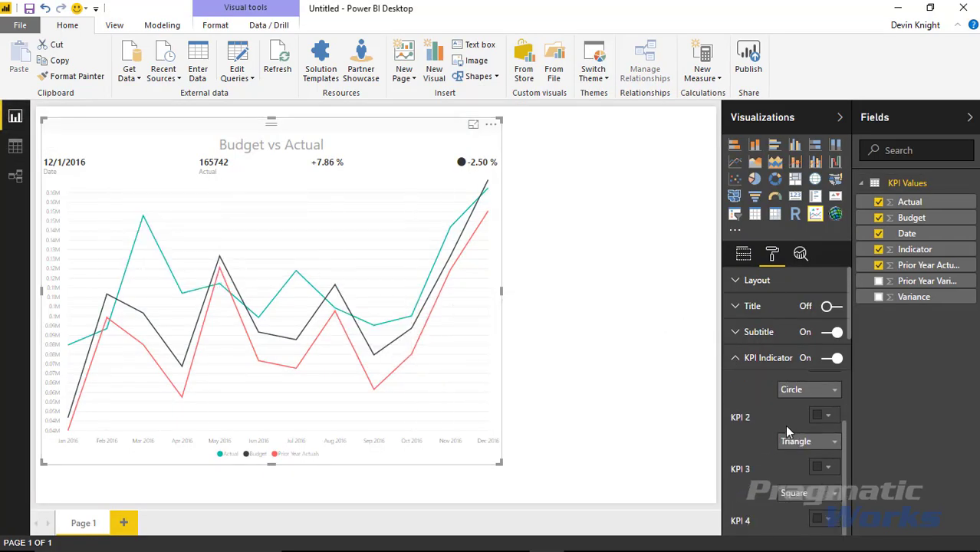
scroll(781, 437, up, 2)
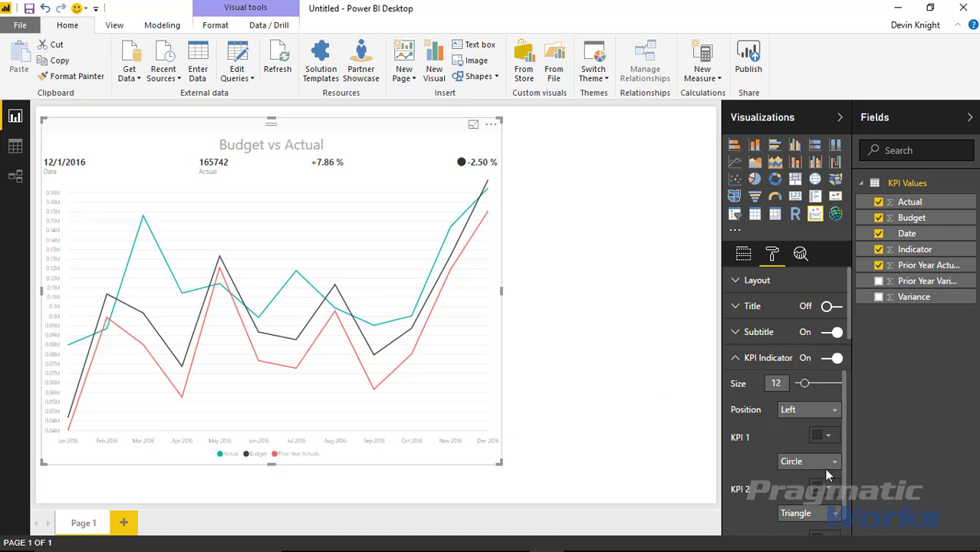
- Set the KPI 1 indicator shape to Triangle
scroll(827, 472, down, 2)
click(820, 391)
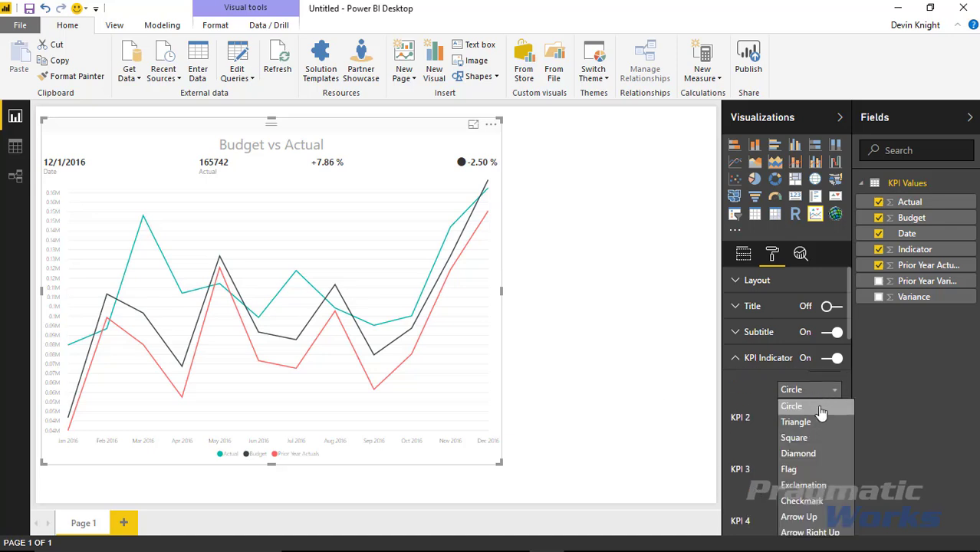
click(795, 422)
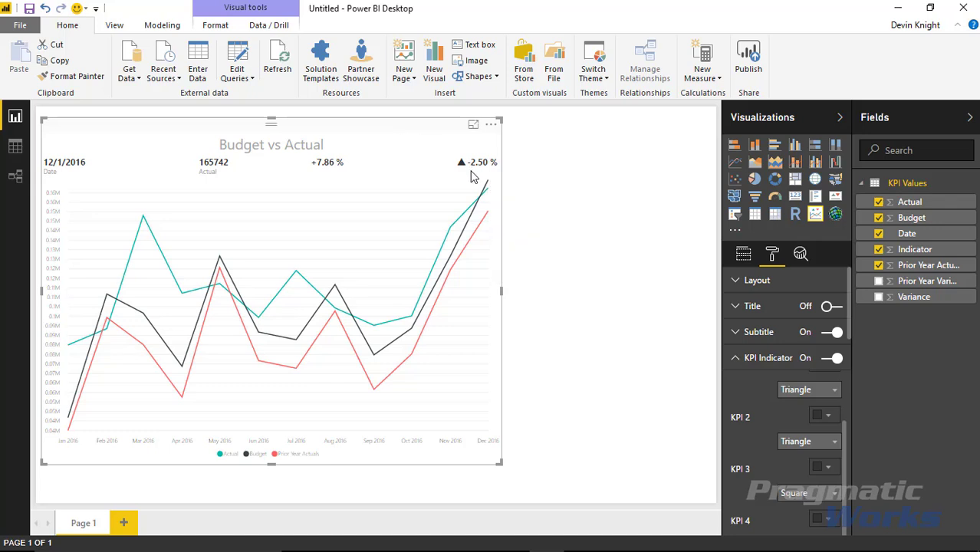
- Set the KPI 1 indicator colour to the red theme colour
scroll(843, 441, up, 1)
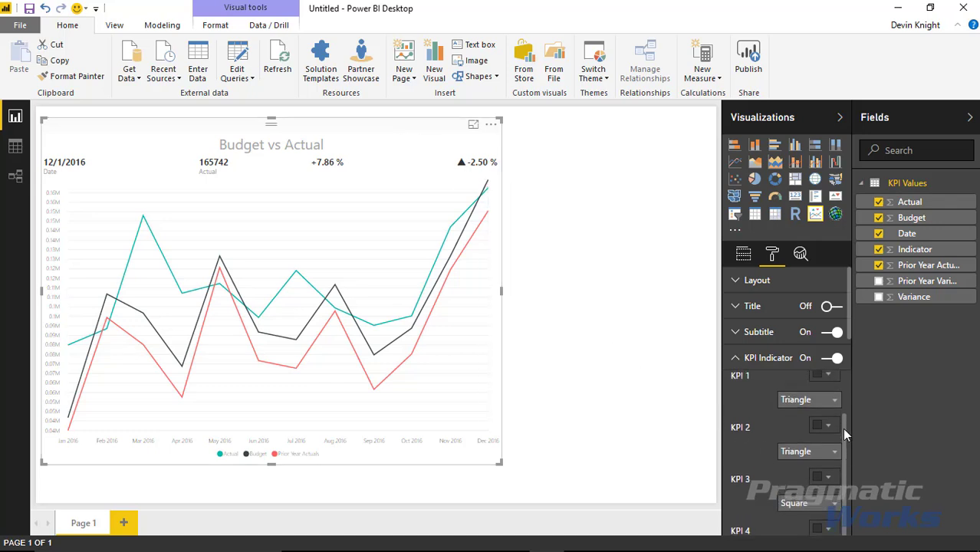
scroll(823, 433, up, 2)
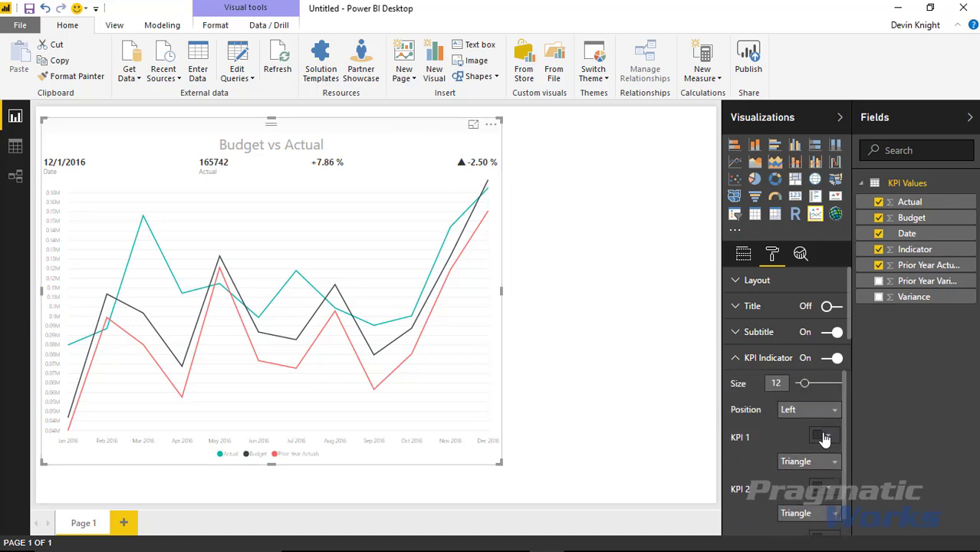
click(827, 439)
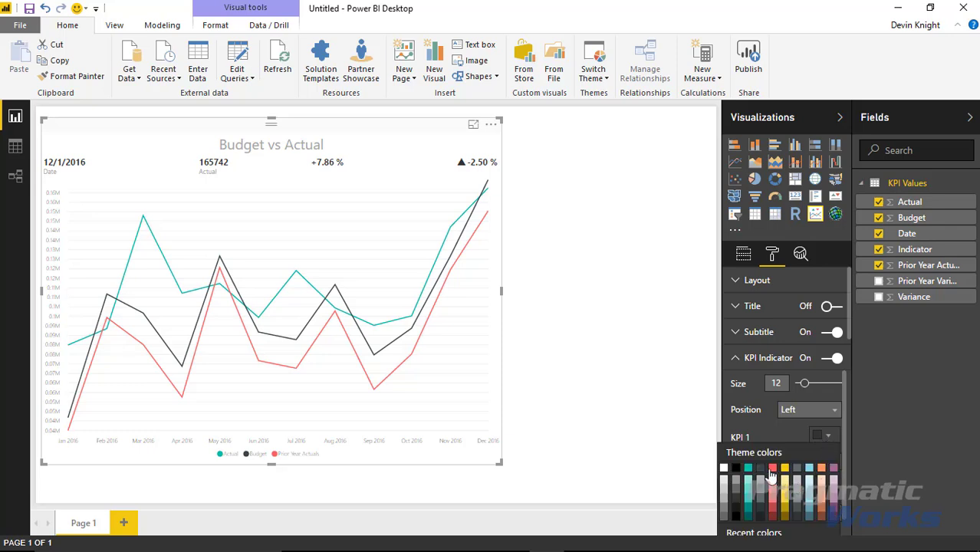
click(773, 470)
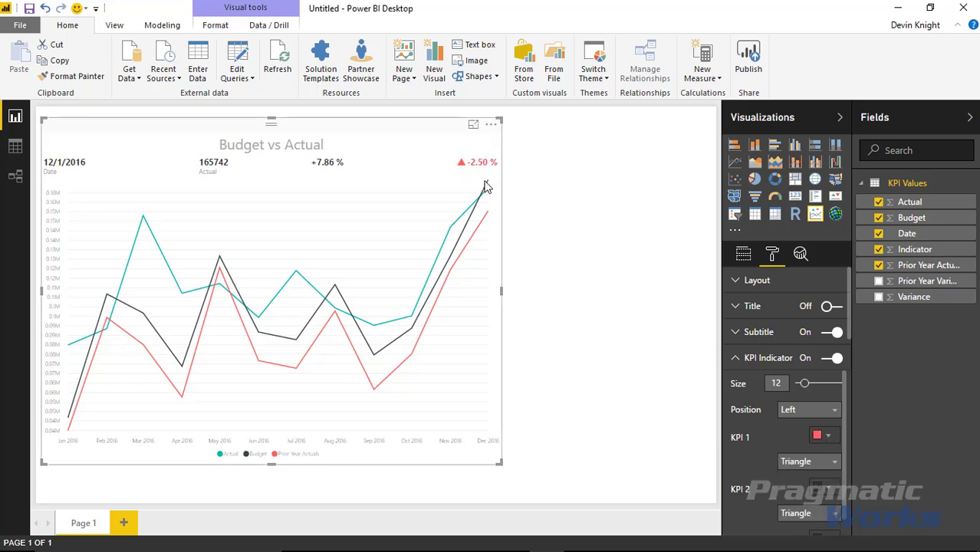
- Change the KPI 1 indicator shape to Arrow Right Up
click(802, 464)
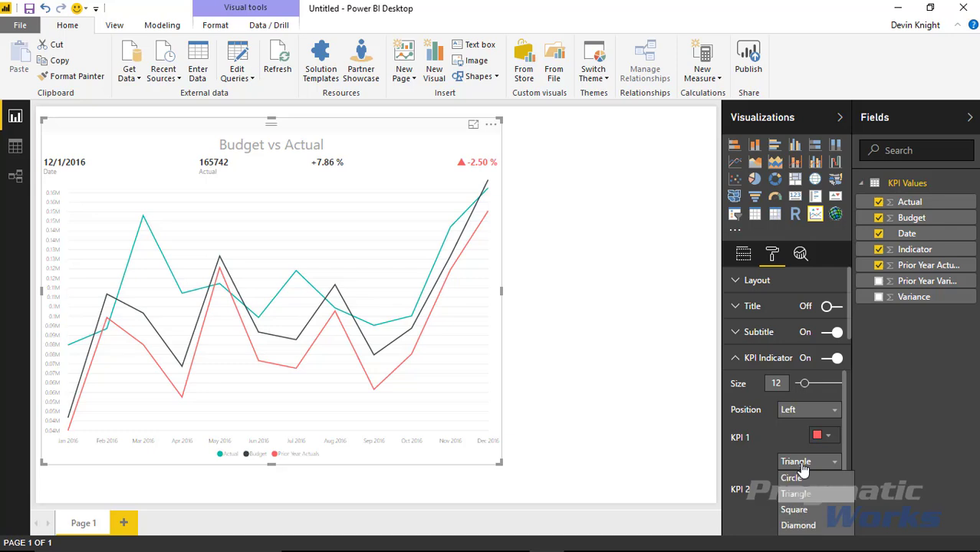
scroll(828, 457, down, 1)
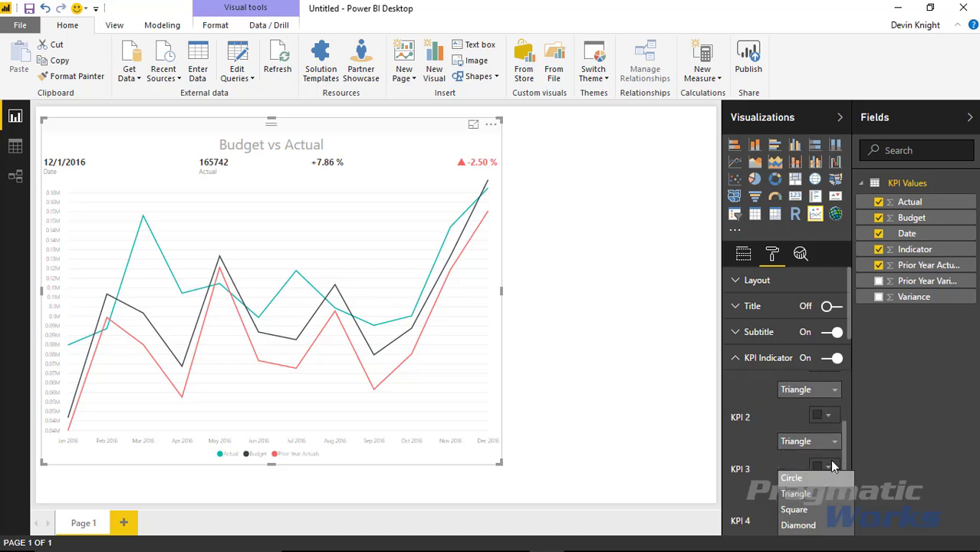
click(829, 390)
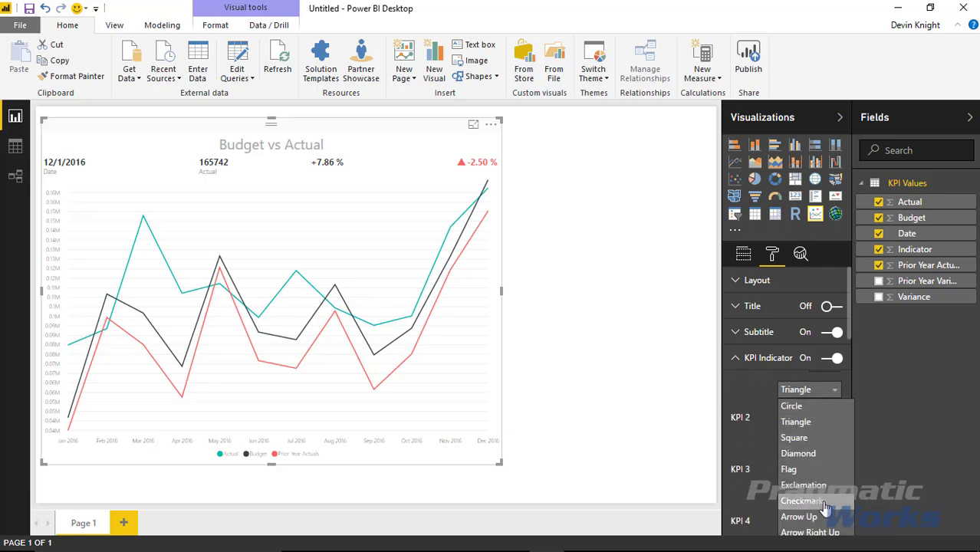
click(810, 532)
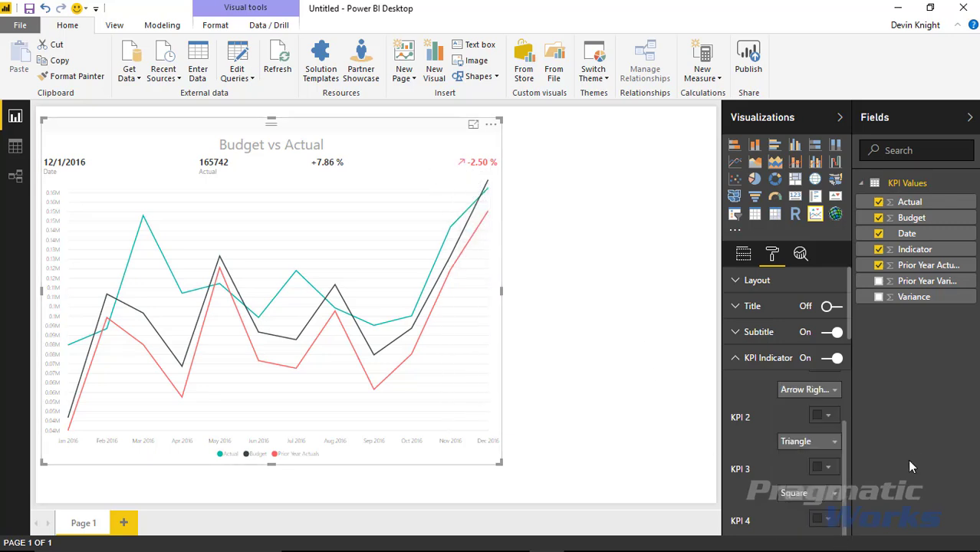
- Review the KPI indicator settings and set the KPI 1 indicator shape to Flag
scroll(815, 475, down, 1)
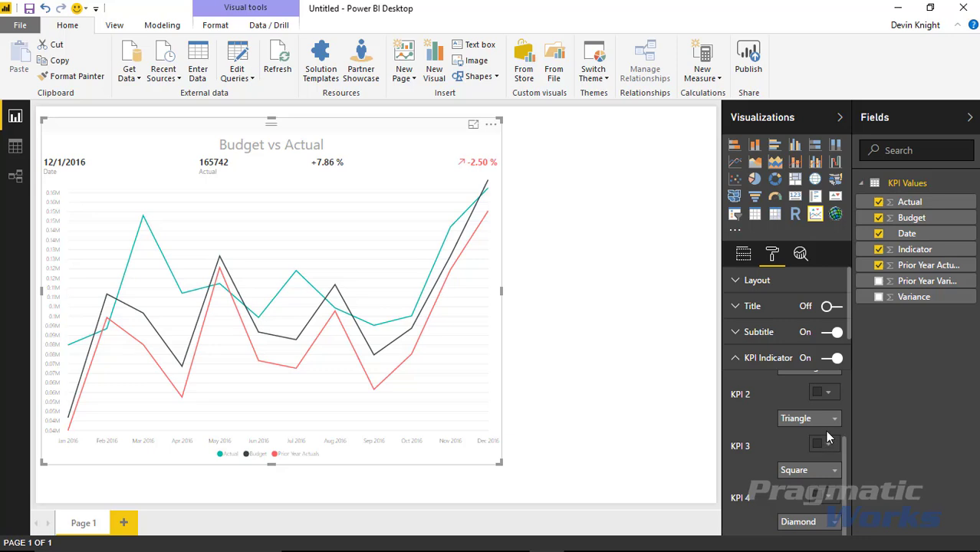
scroll(826, 430, up, 3)
scroll(827, 422, down, 3)
scroll(830, 418, up, 2)
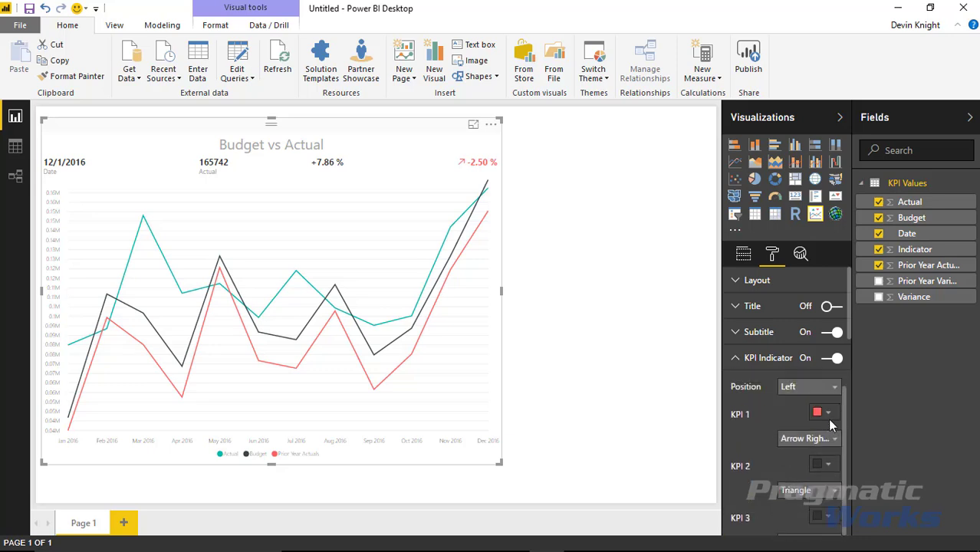
click(804, 444)
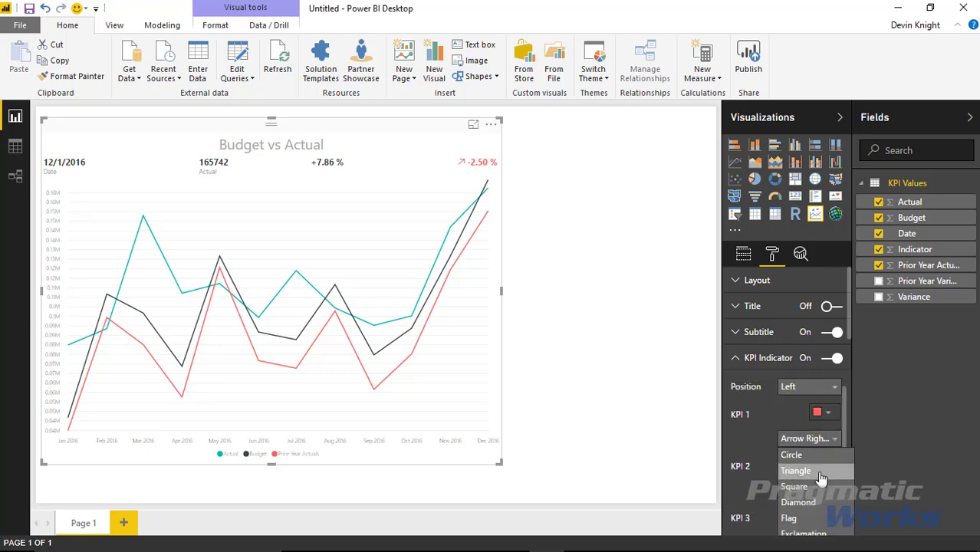
click(812, 519)
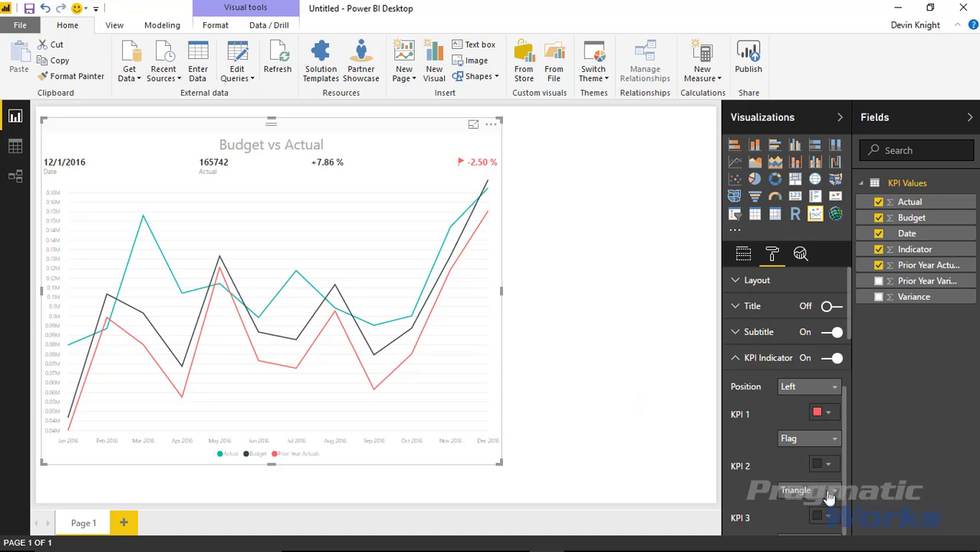
- Set the KPI 2 indicator shape to Diamond
scroll(819, 491, down, 2)
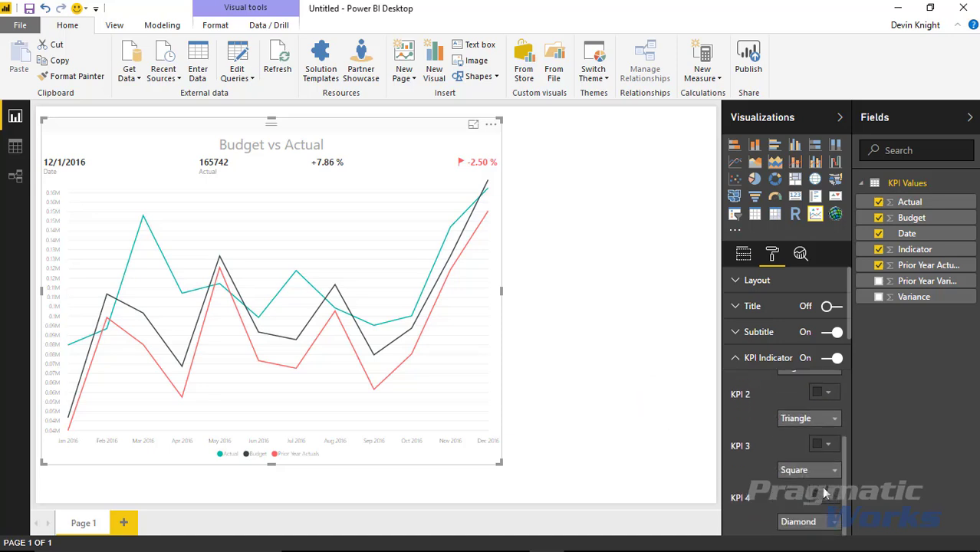
click(816, 427)
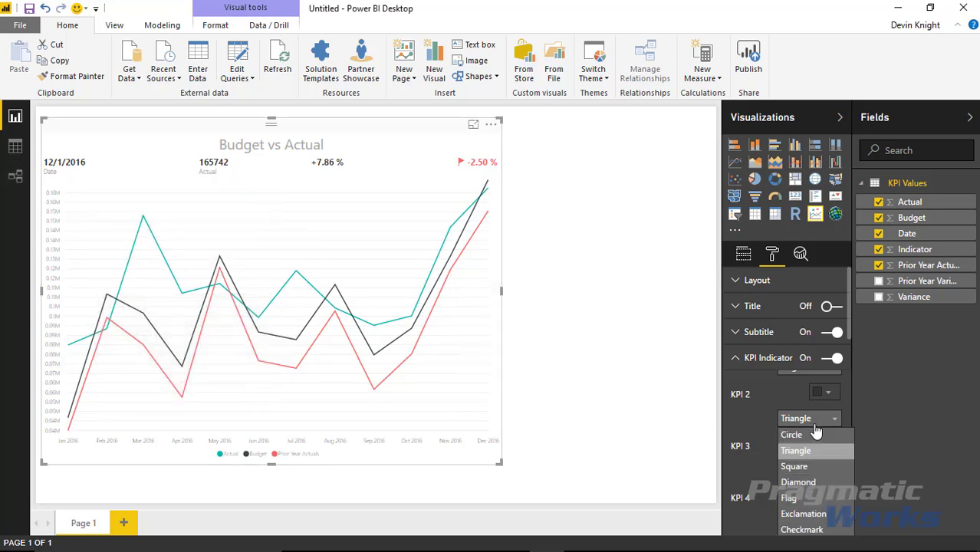
click(829, 485)
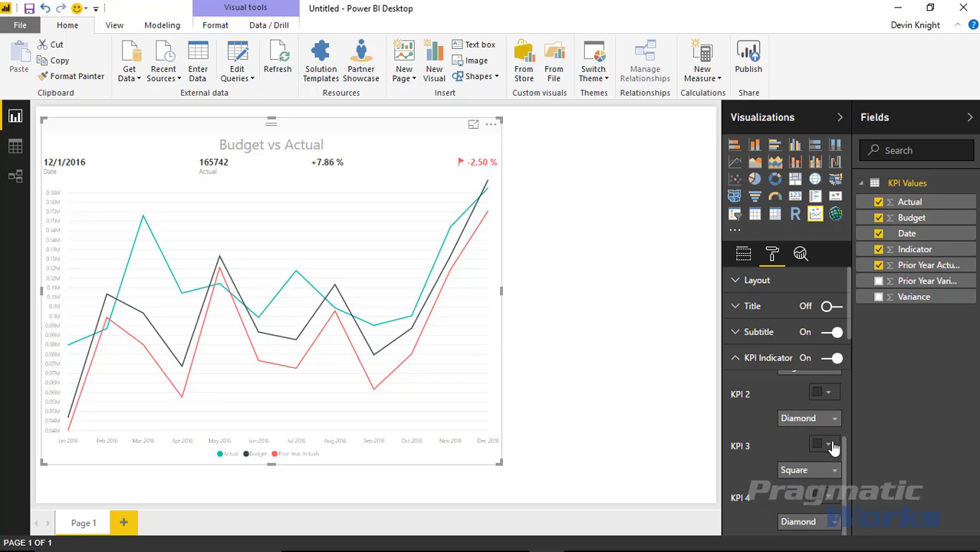
- Set the KPI 2 indicator colour to the yellow theme colour
click(824, 395)
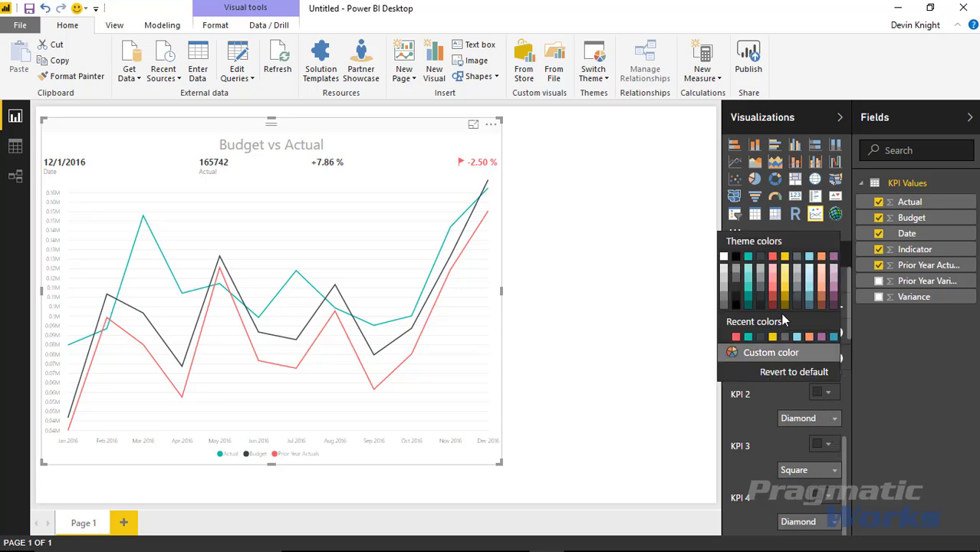
click(785, 258)
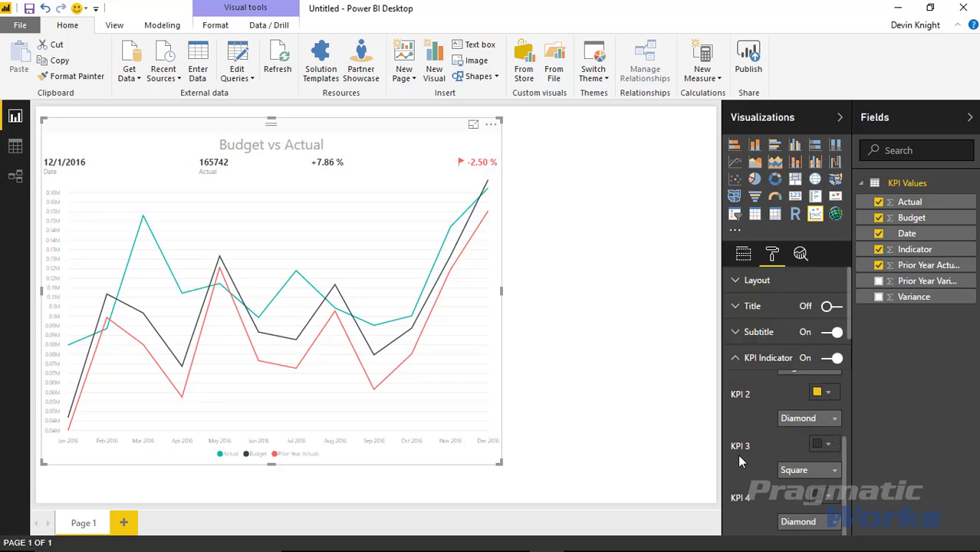
- Change the KPI 3 indicator shape to Checkmark and give it a custom bright green colour
click(831, 471)
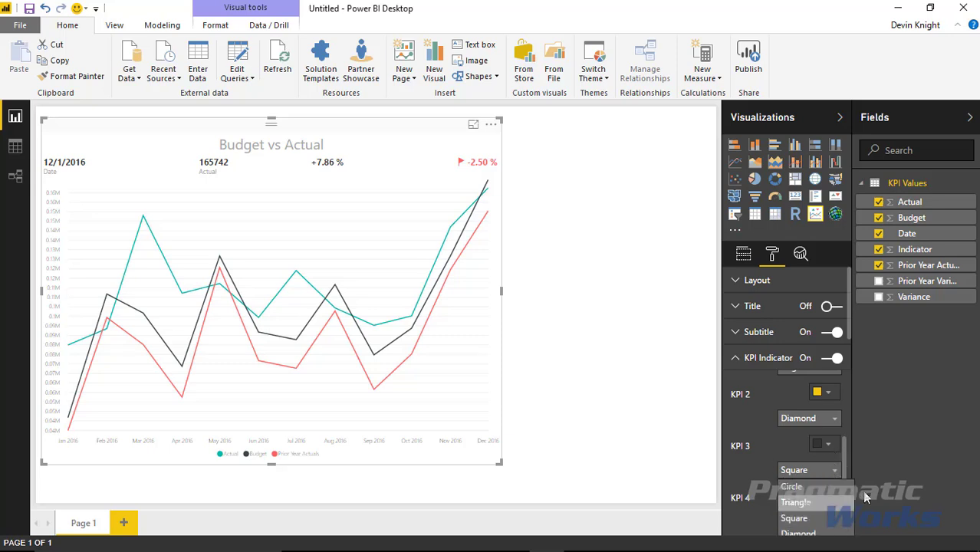
scroll(758, 449, down, 3)
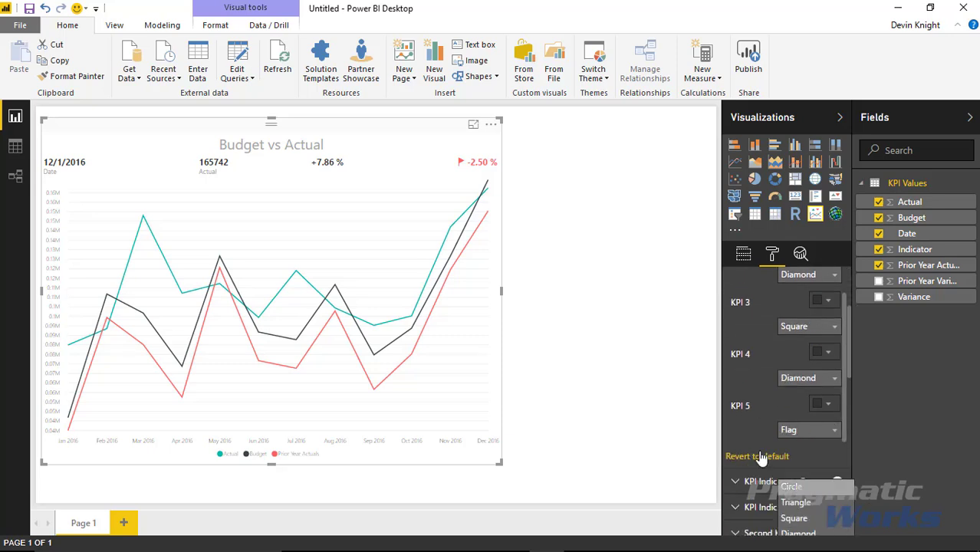
click(814, 327)
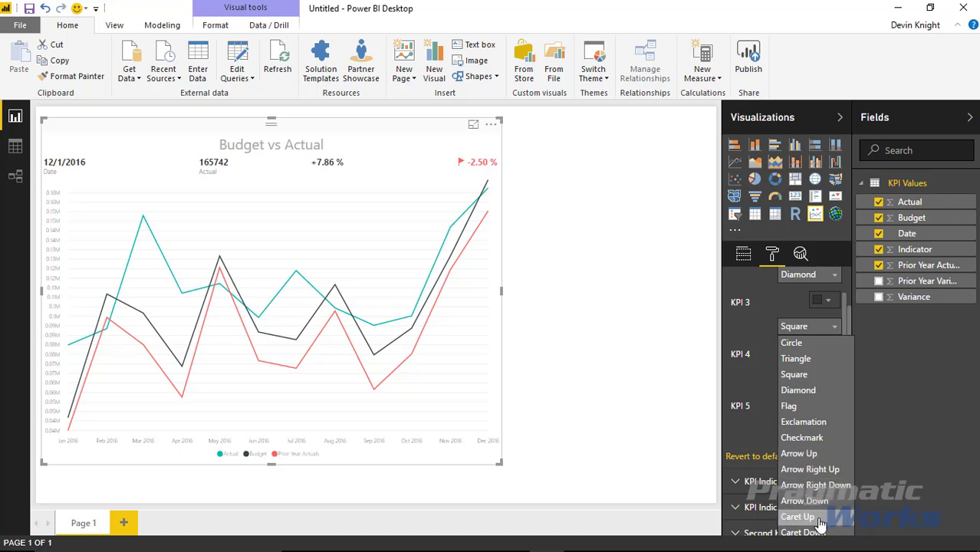
click(805, 441)
click(828, 300)
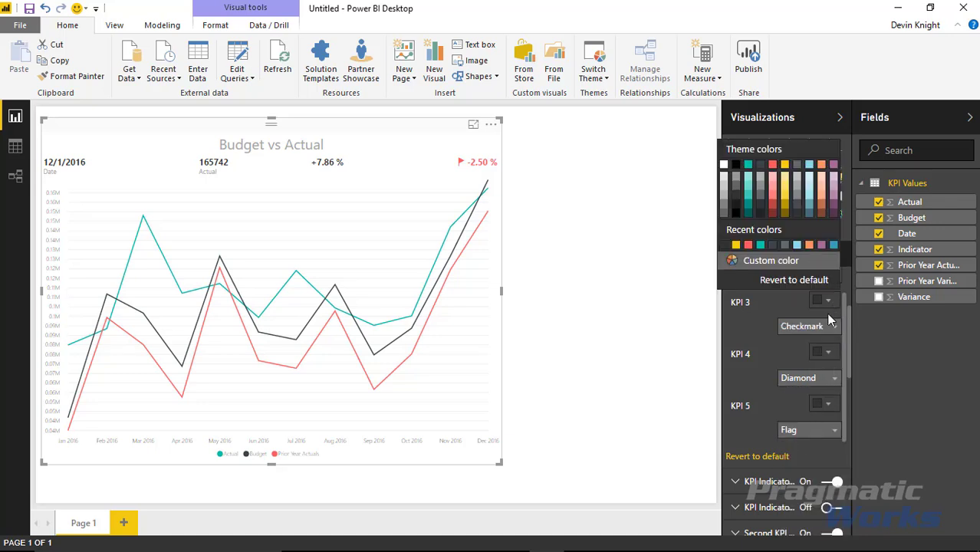
click(779, 260)
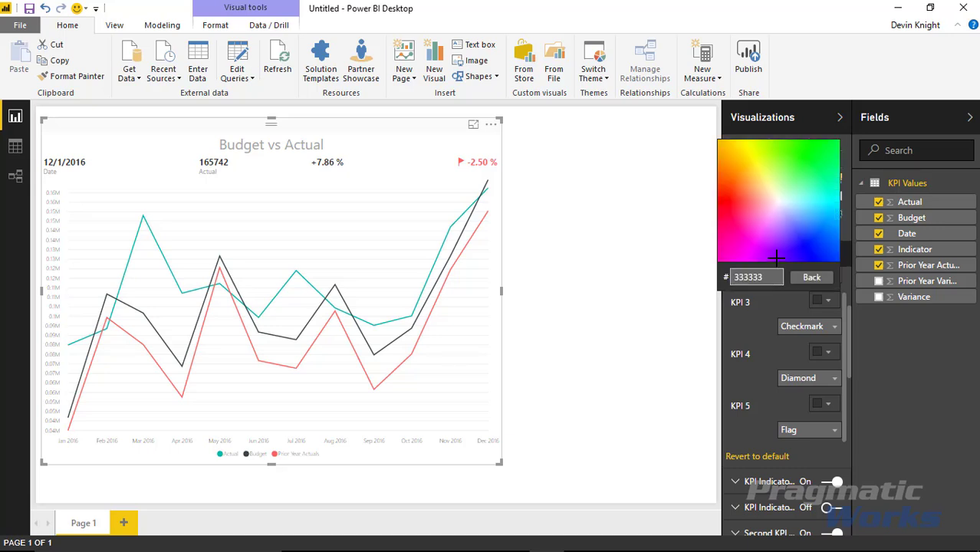
click(821, 154)
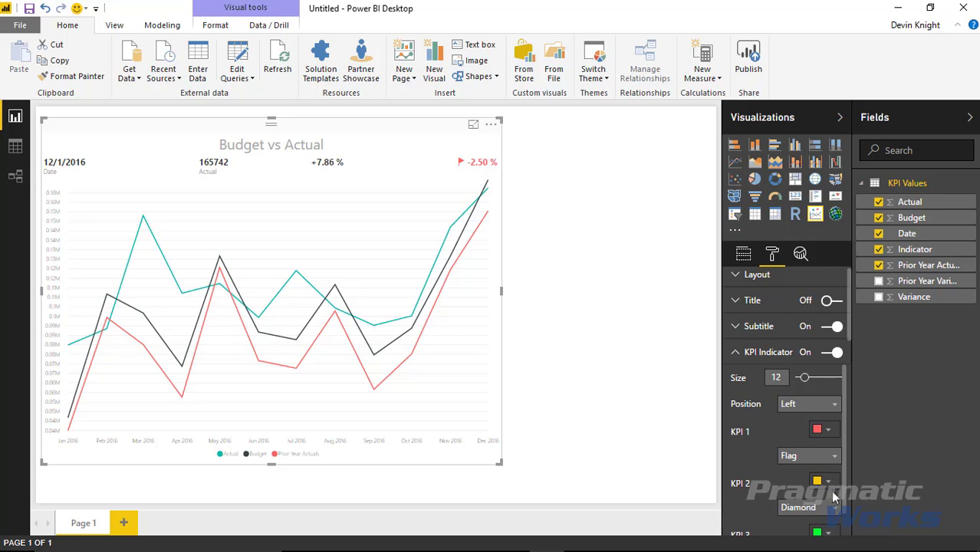
- Check the Indicator column in the KPI Values table data, and return to the report page
scroll(816, 537, down, 1)
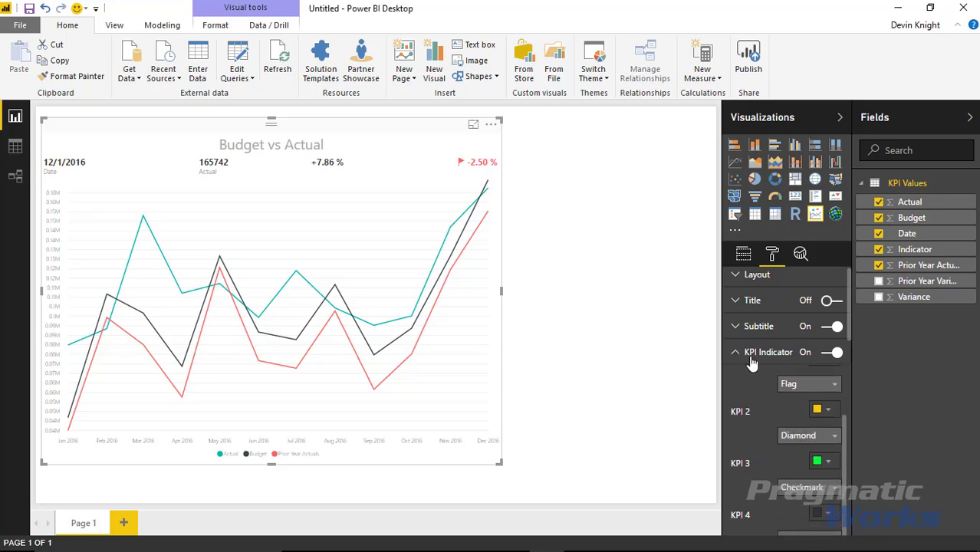
click(17, 147)
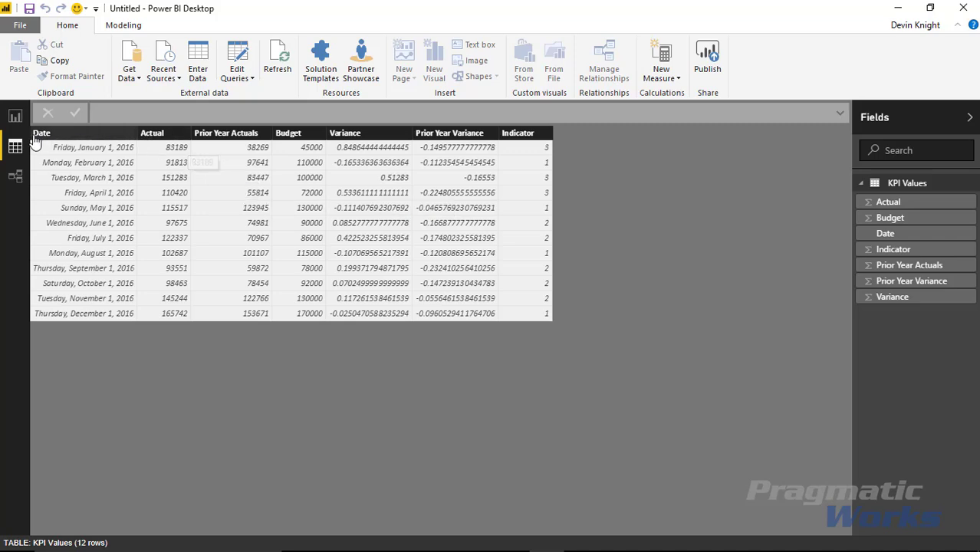
click(15, 117)
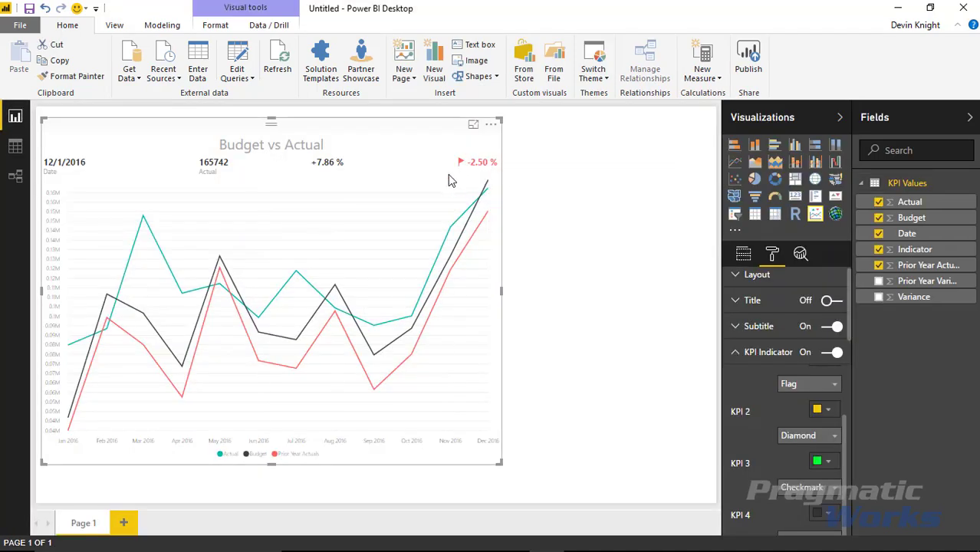
- Reselect the Budget vs Actual visual, show its formatting options, and widen the Visualizations pane until the option names are fully readable
click(735, 357)
click(720, 378)
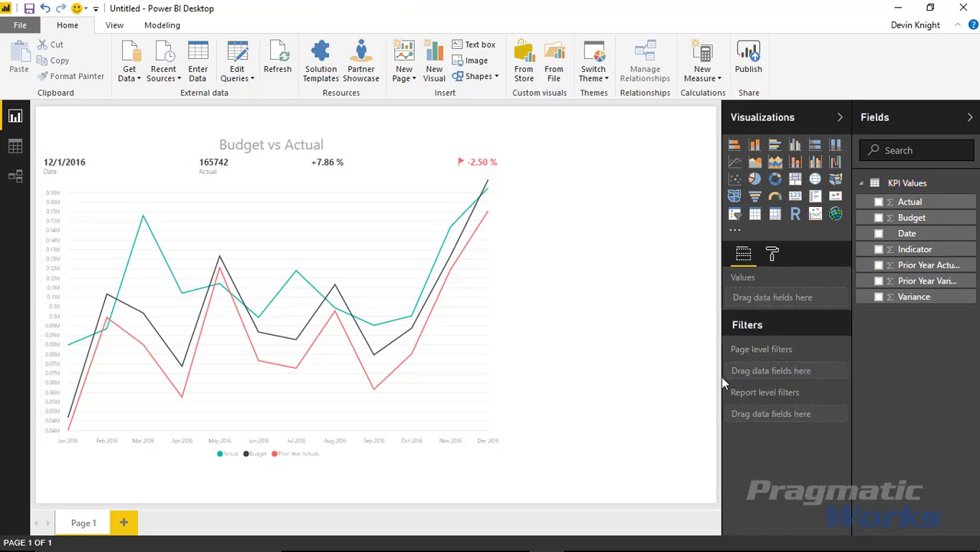
click(460, 215)
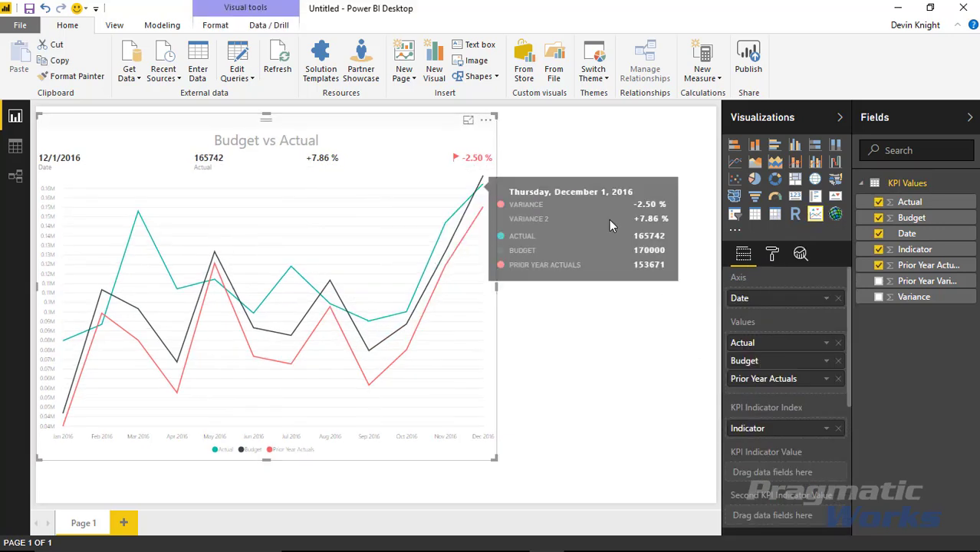
click(772, 255)
drag(721, 340, 632, 342)
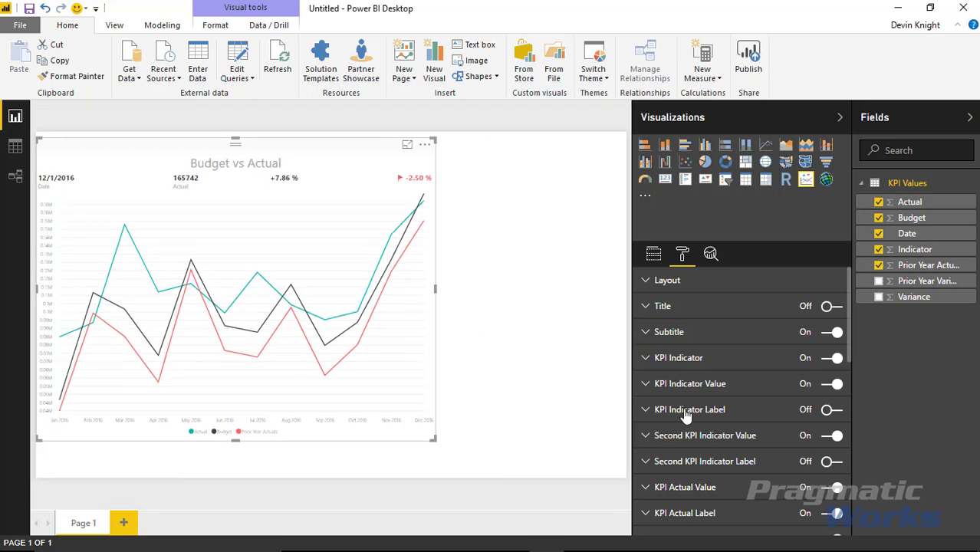
- Set the KPI Indicator Value text size to 16
click(647, 383)
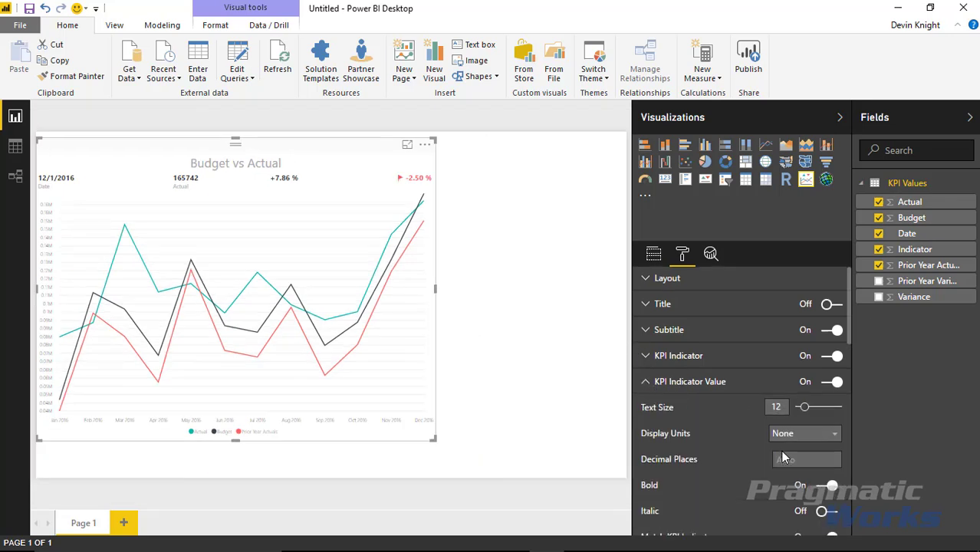
scroll(777, 444, down, 1)
drag(804, 337, 820, 337)
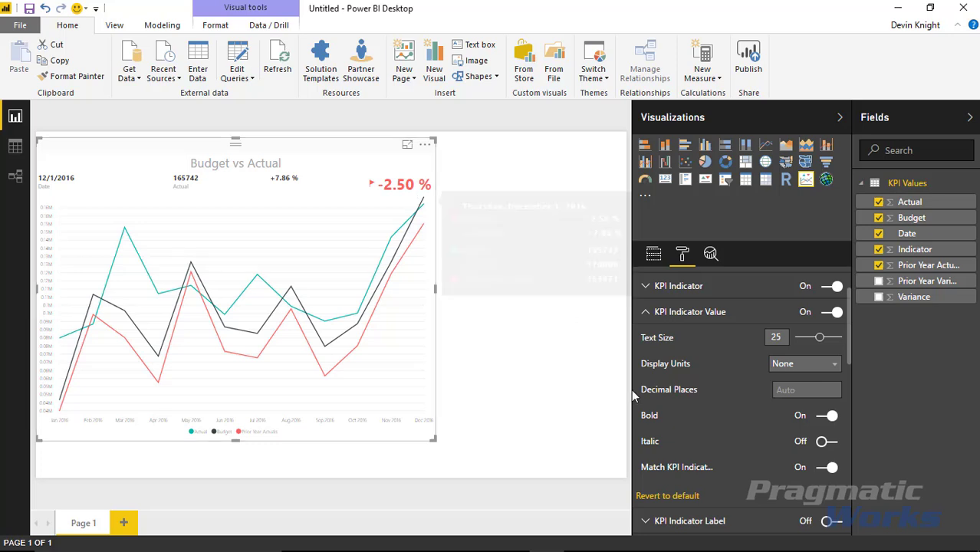
scroll(694, 453, down, 2)
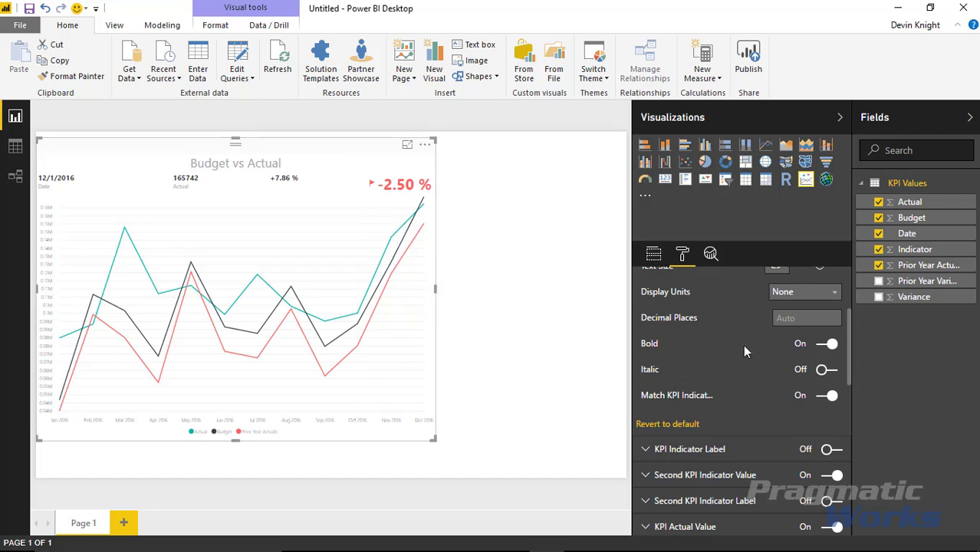
scroll(744, 352, up, 2)
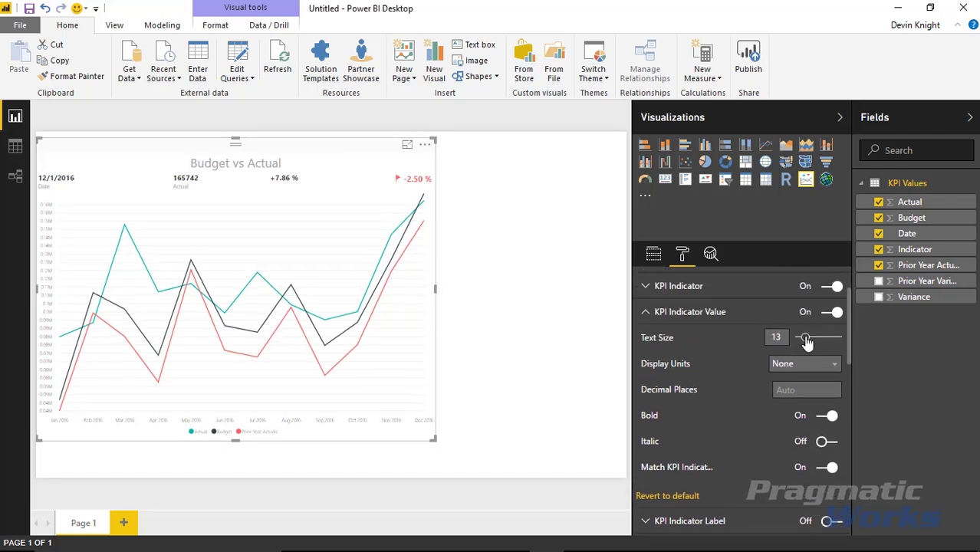
drag(807, 343, 811, 345)
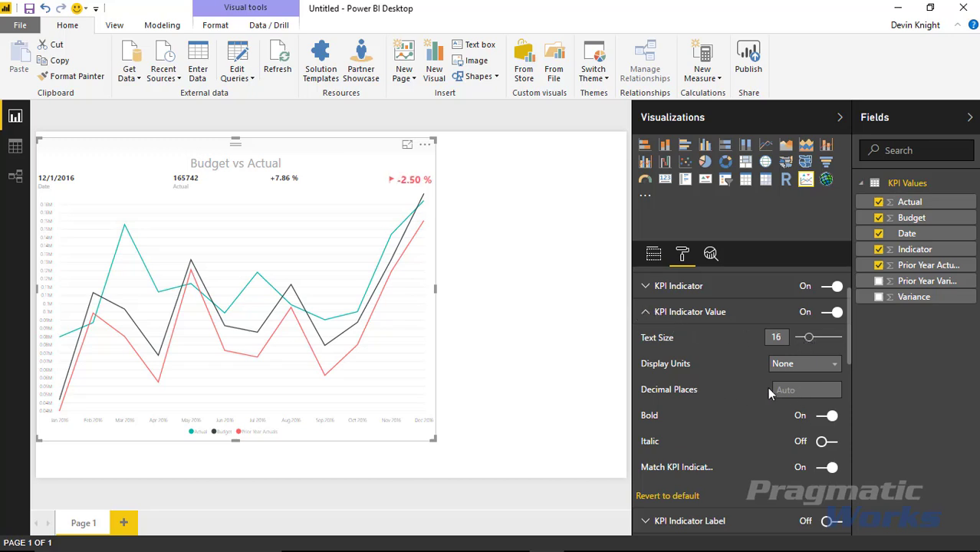
- Try 10 decimal places and italic text on the KPI Indicator Value
text(10)
click(828, 441)
click(827, 441)
click(647, 312)
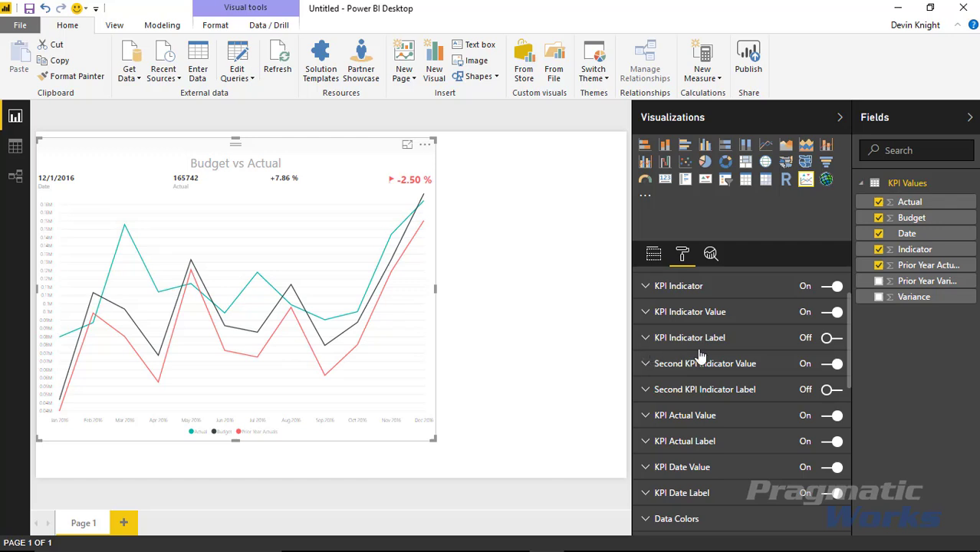
- Turn on the KPI Indicator Label and set its label text to "Budget vs Actual"
click(831, 338)
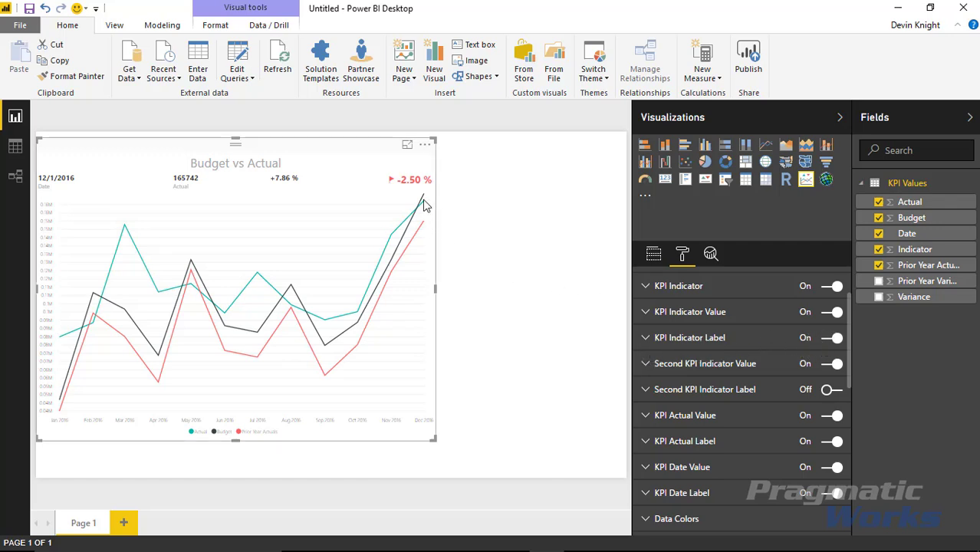
click(644, 339)
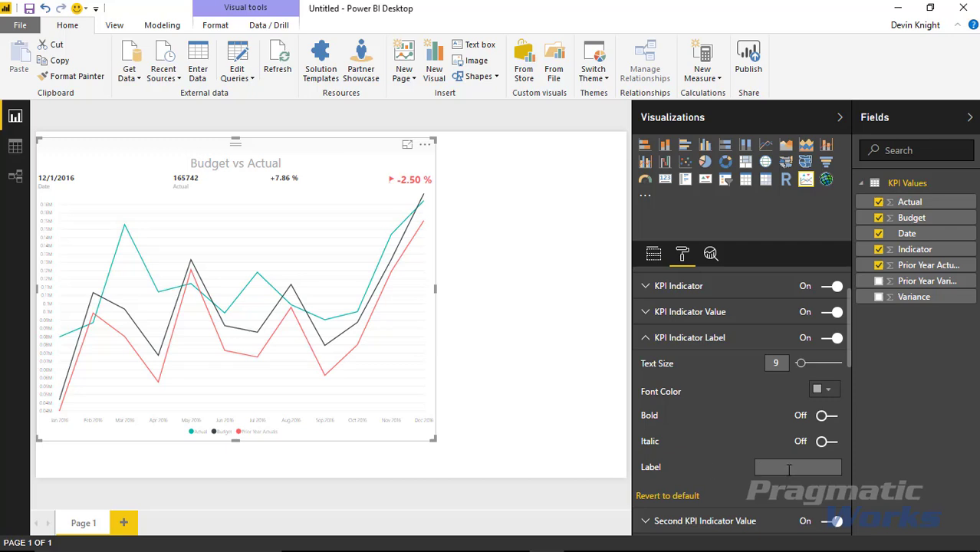
click(789, 470)
text(Budget vs Ac)
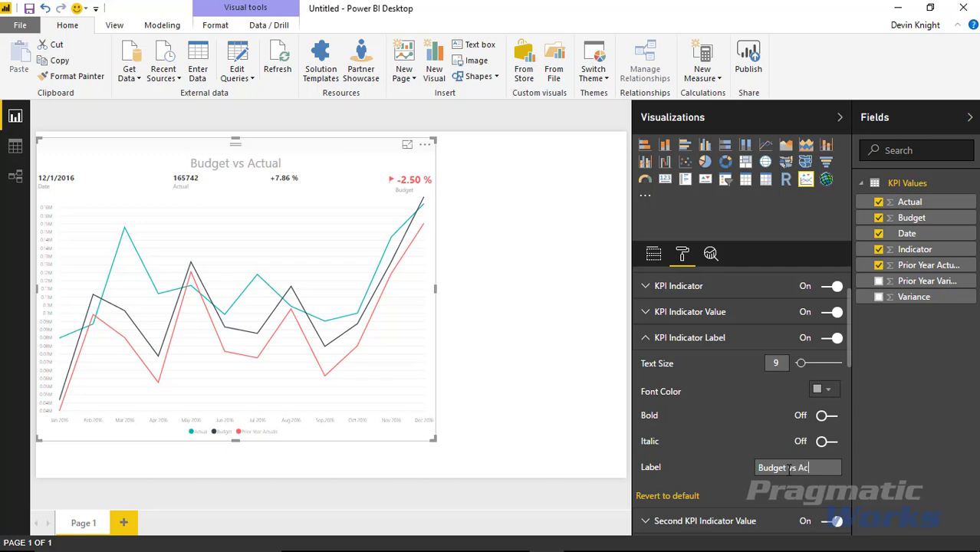
text(tual)
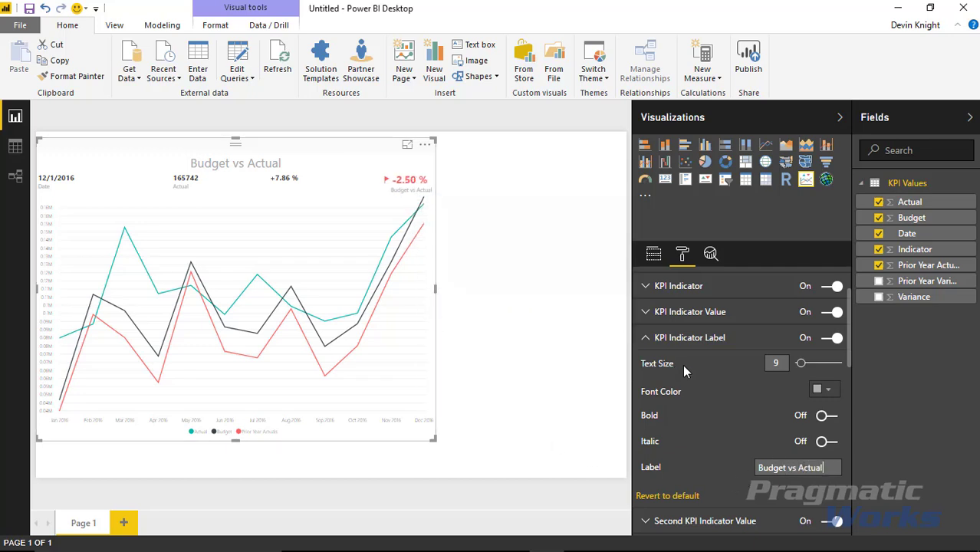
- Set the KPI Indicator Label text size to 13
drag(801, 364, 811, 364)
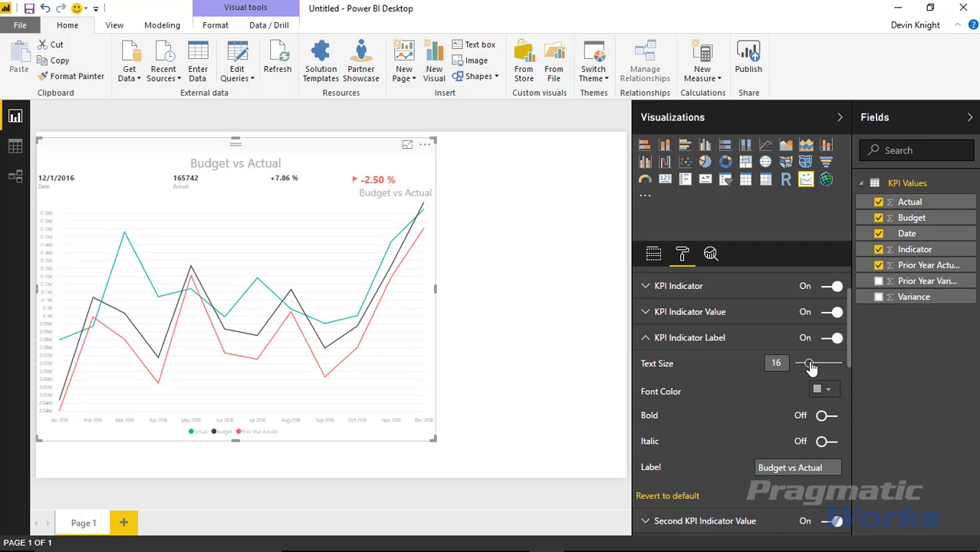
drag(811, 367, 806, 366)
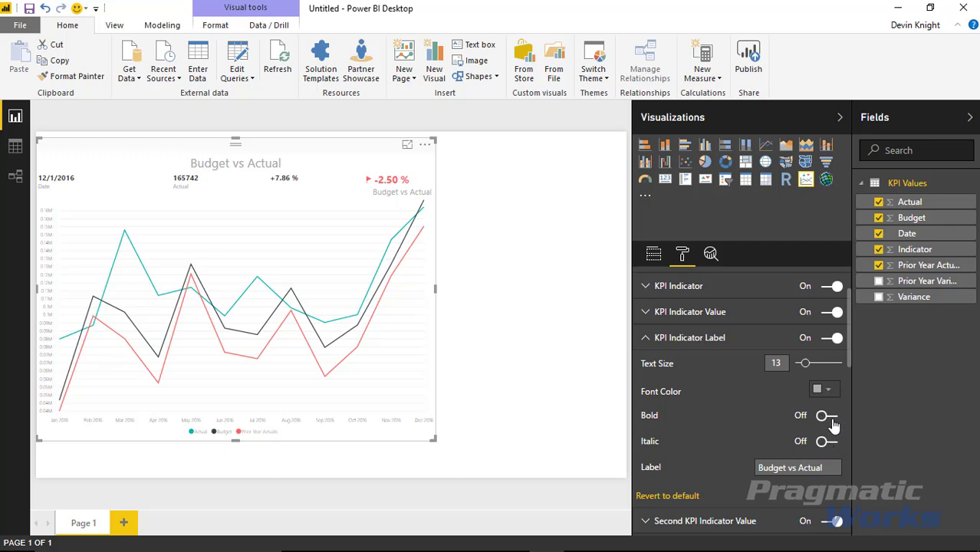
click(648, 340)
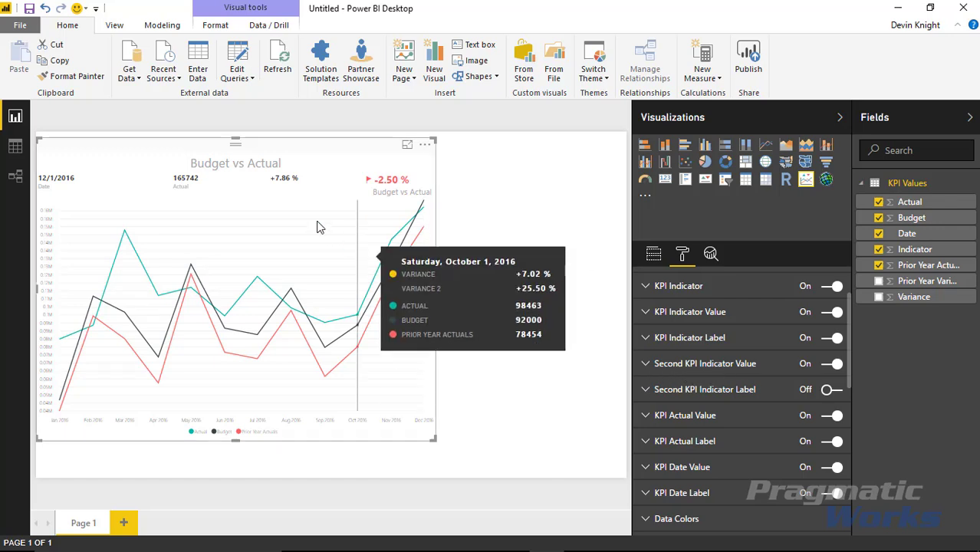
- Enlarge the text of the Second KPI Indicator Value
click(646, 366)
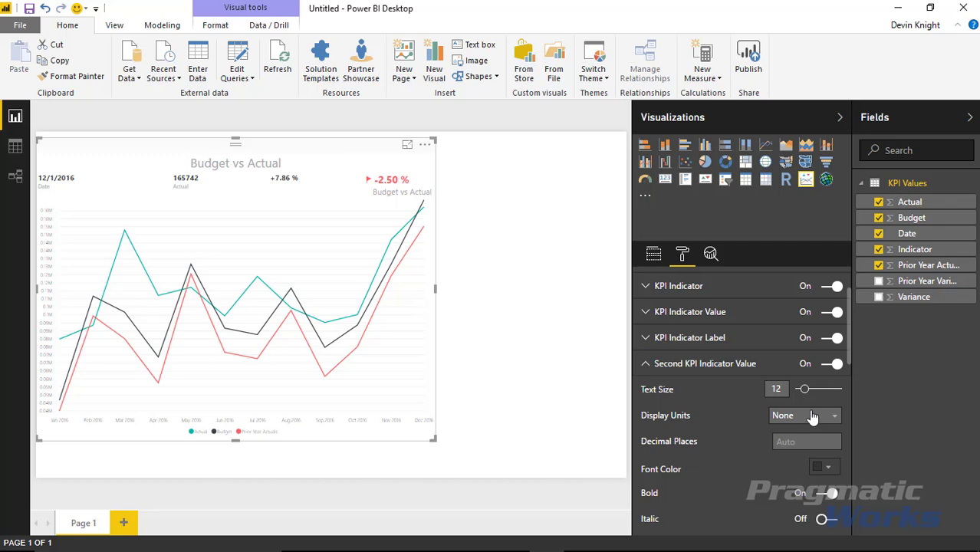
drag(810, 393, 808, 392)
click(647, 365)
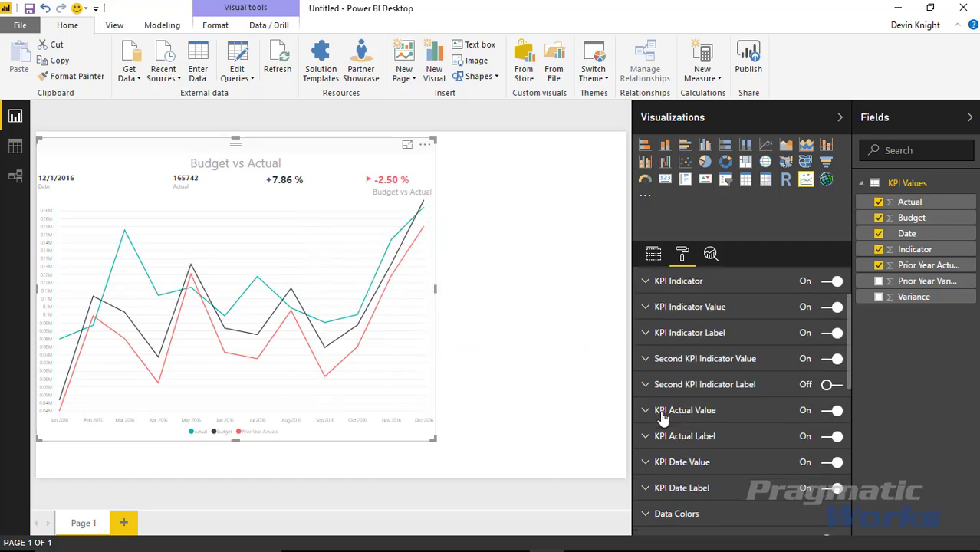
- Set the KPI Actual Value text size to 16
scroll(660, 391, down, 2)
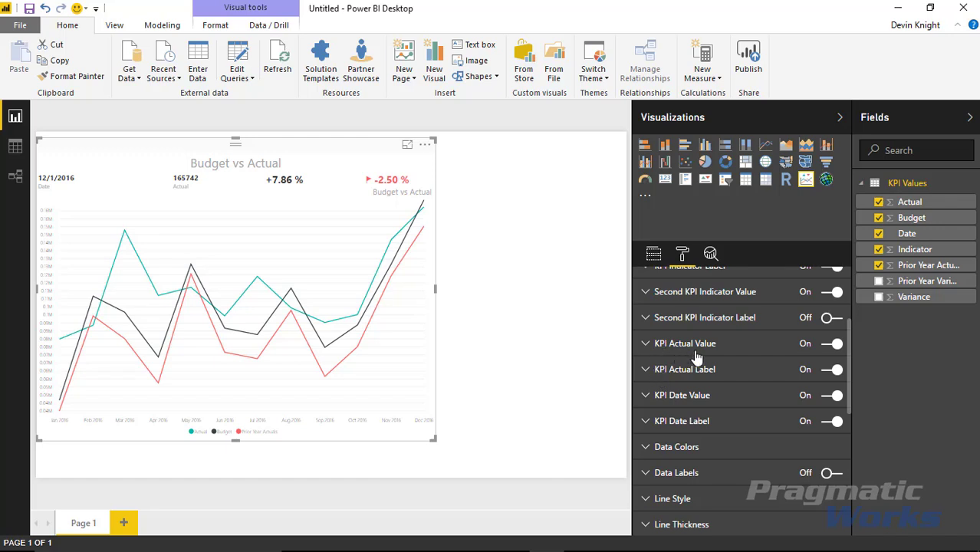
click(647, 347)
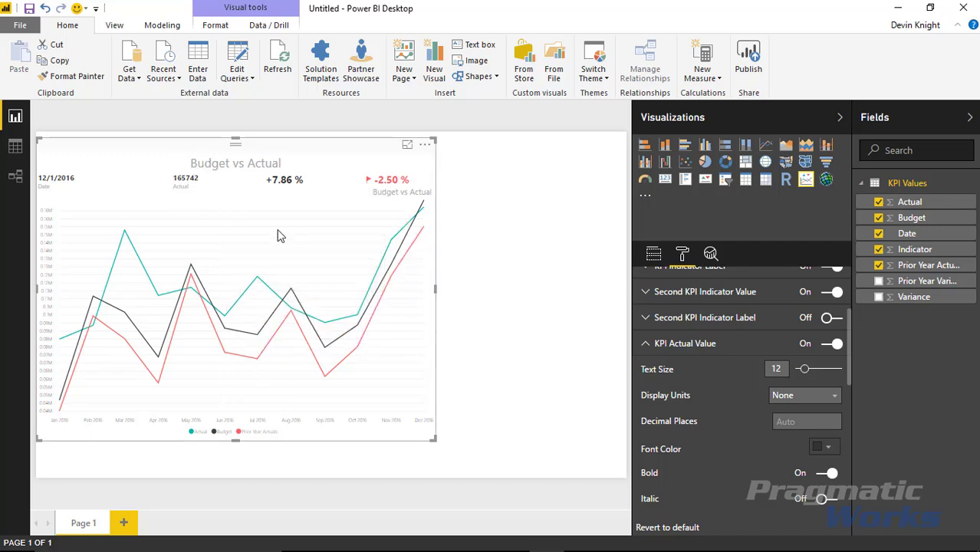
drag(806, 372, 811, 371)
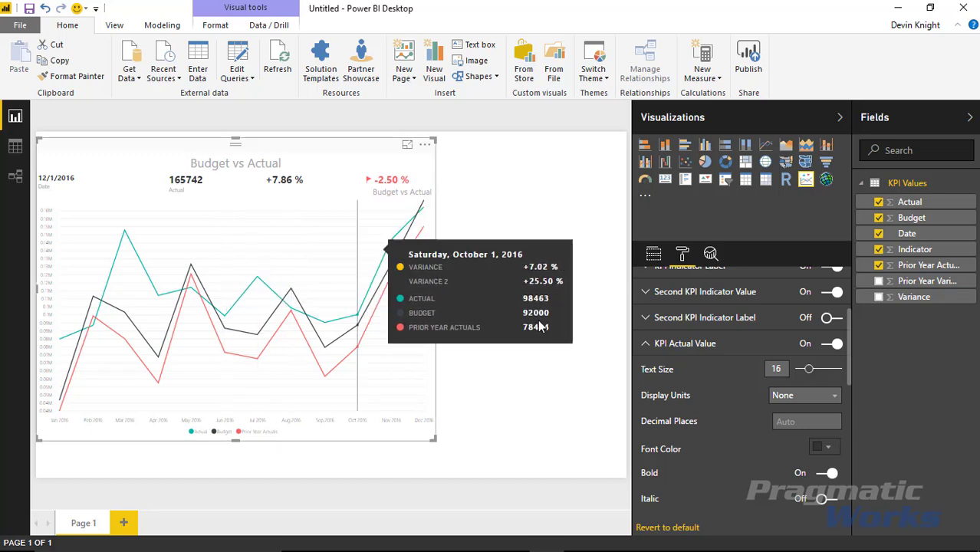
- Try Thousands and Auto as display units for the KPI Actual Value, and set them back to None
click(818, 398)
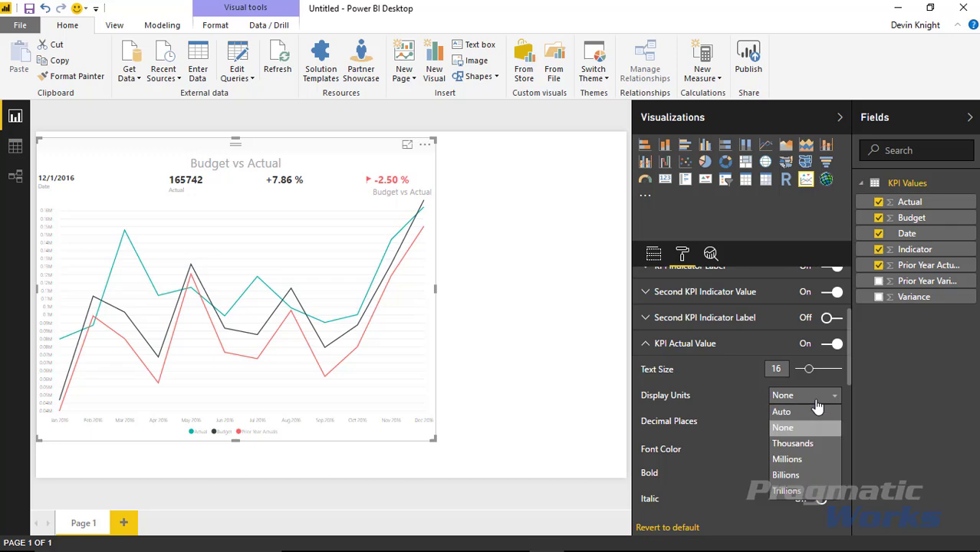
click(815, 449)
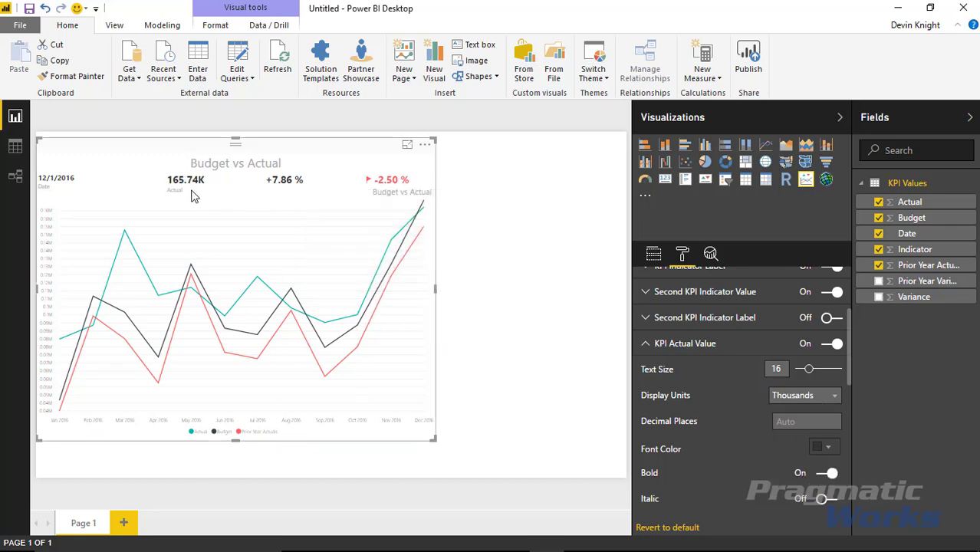
click(816, 397)
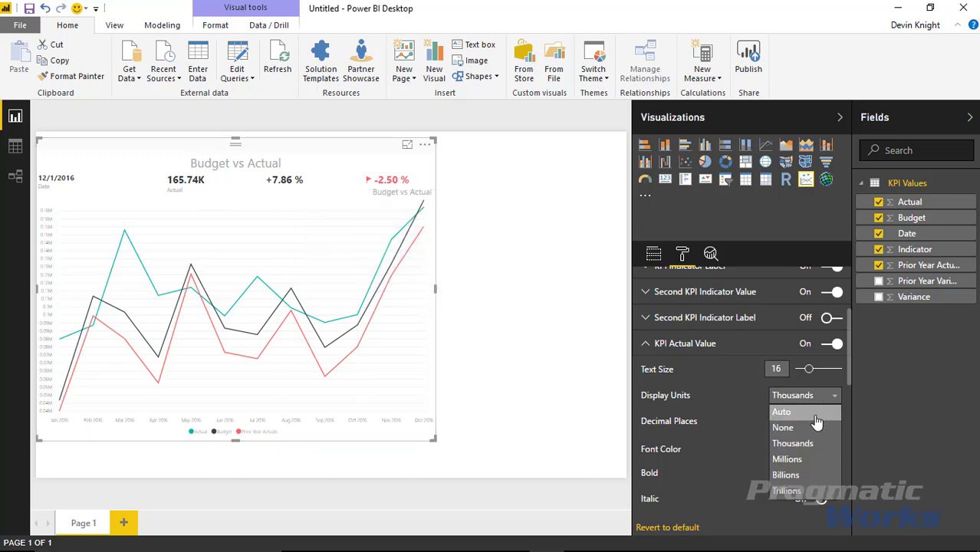
click(807, 420)
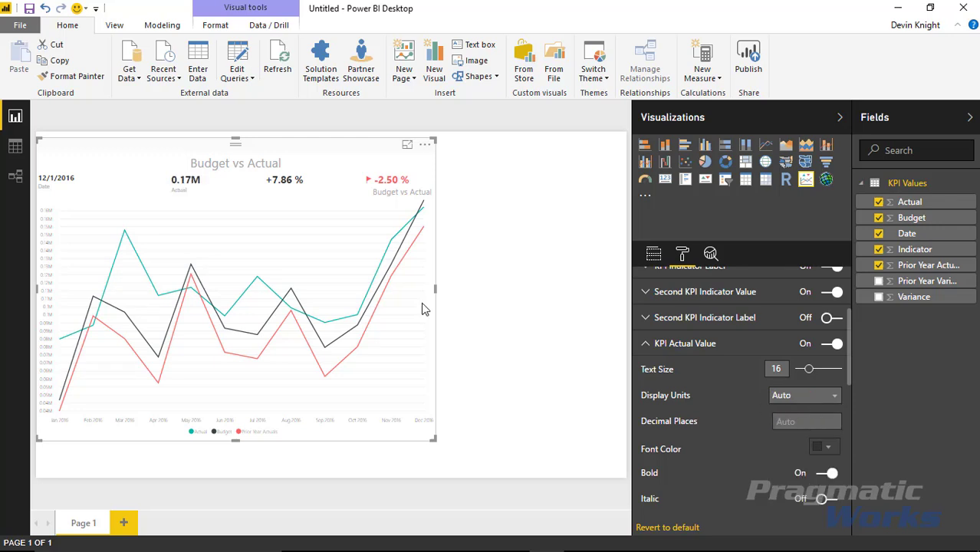
click(798, 403)
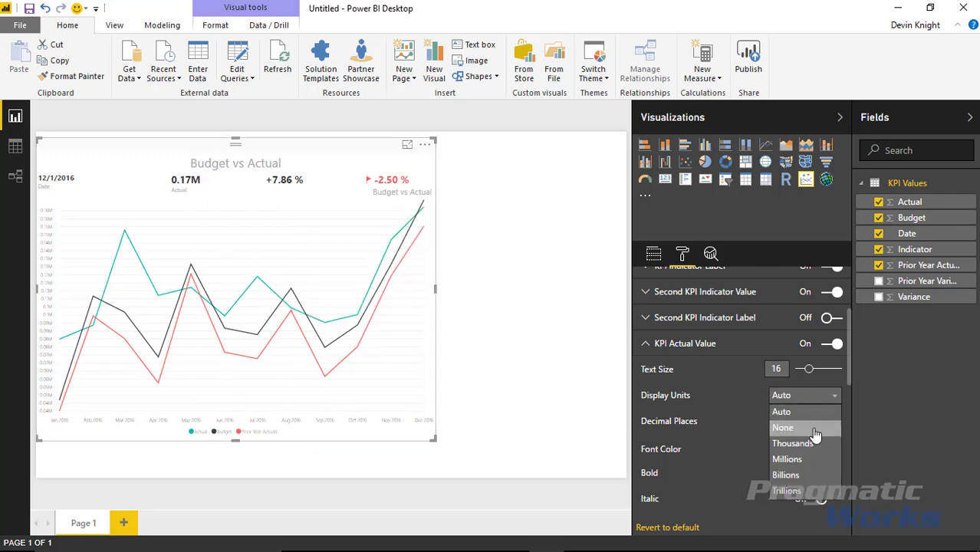
click(813, 428)
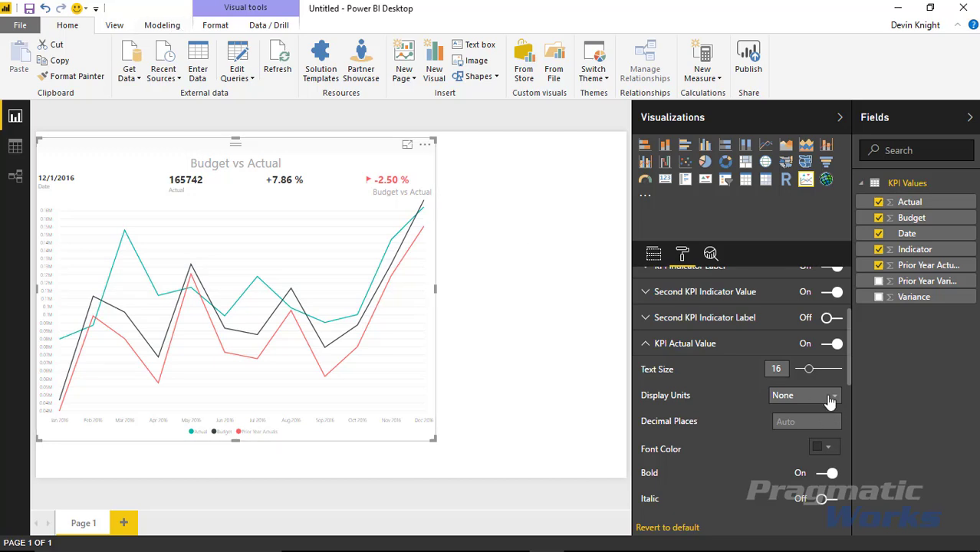
- Set the KPI Actual Label text size to match the KPI Indicator Label's size of 13
click(644, 344)
click(646, 370)
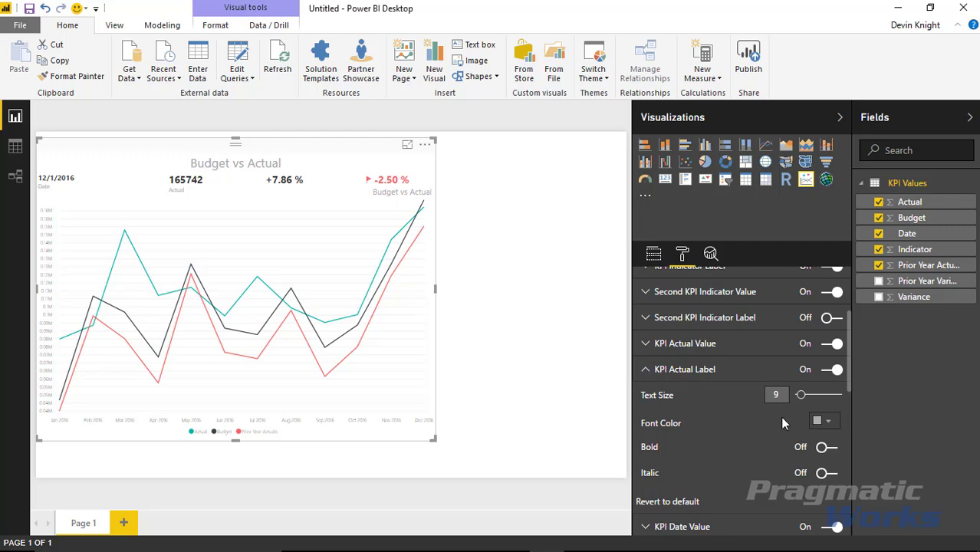
mouse_move(802, 397)
mouse_down()
mouse_move(815, 405)
mouse_move(808, 400)
mouse_up()
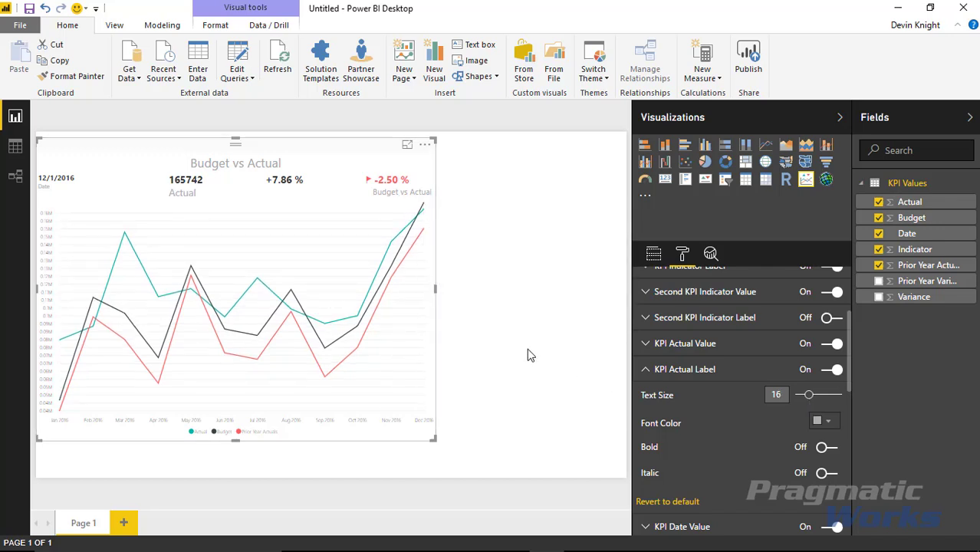
scroll(710, 409, up, 2)
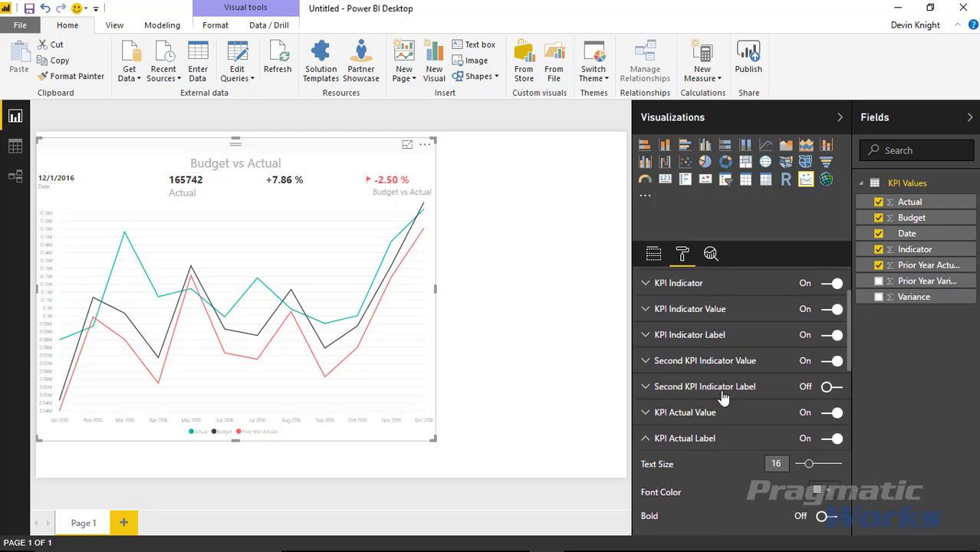
click(645, 338)
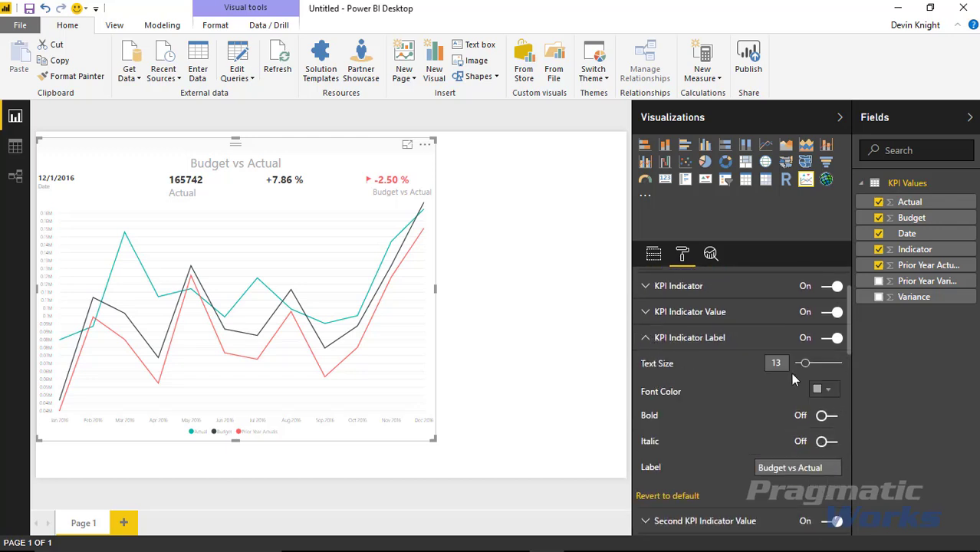
click(645, 339)
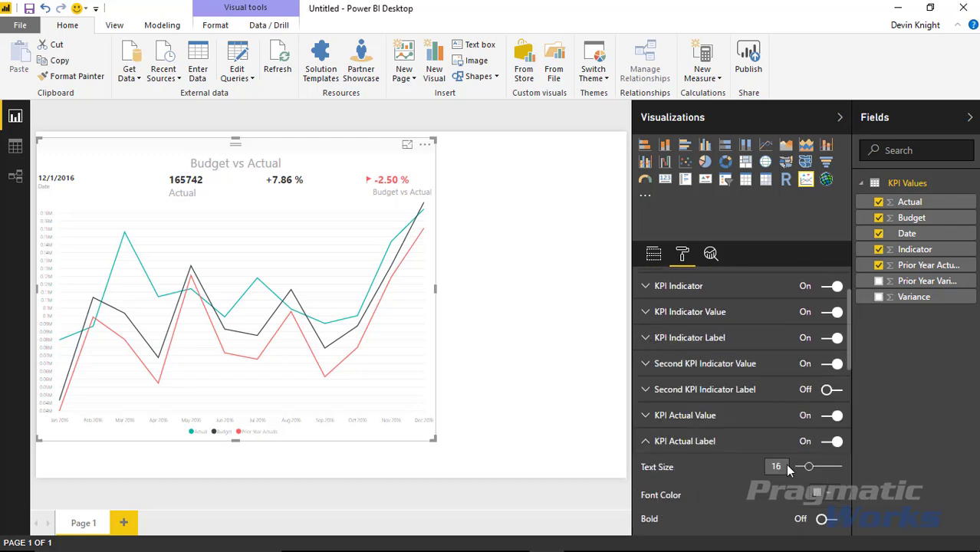
text(18)
click(645, 442)
scroll(711, 458, down, 1)
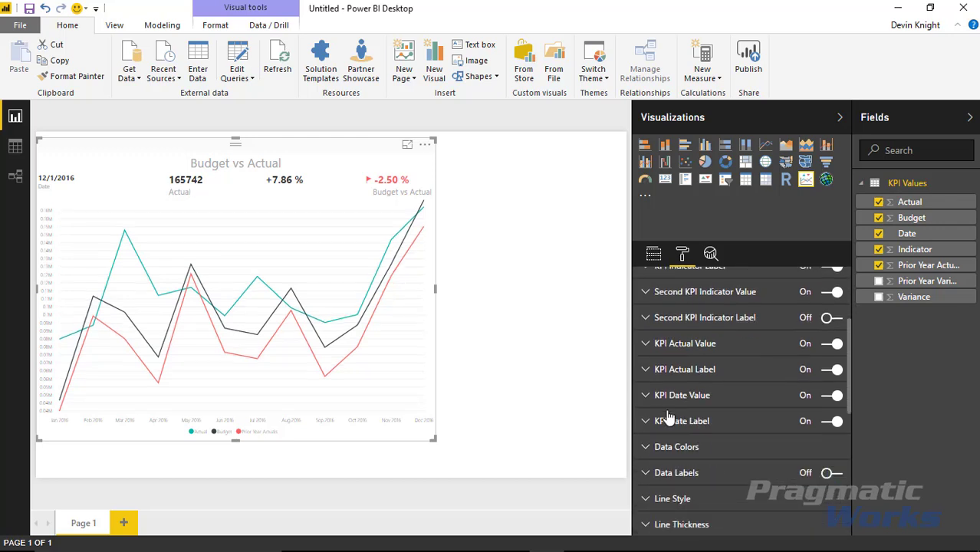
- Enlarge the KPI Date Value text to bring it closer to the size of the other KPI values
mouse_move(48, 208)
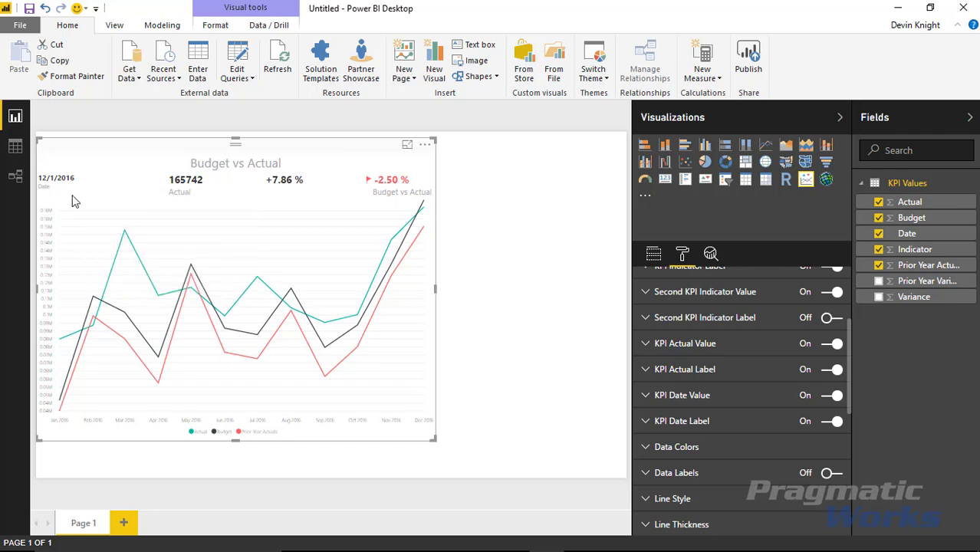
click(646, 396)
drag(807, 427, 812, 425)
click(648, 400)
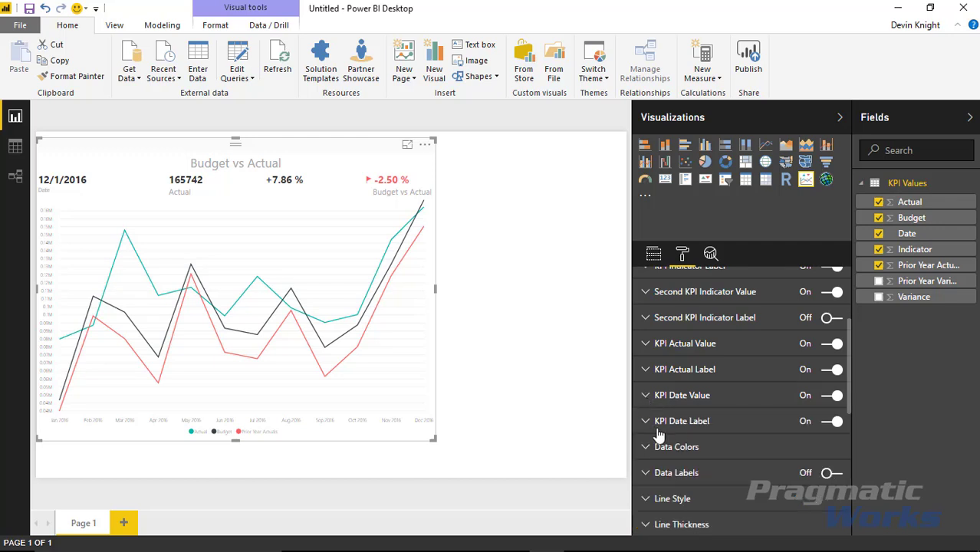
- Set the text size of the KPI Date Label to 13
click(644, 422)
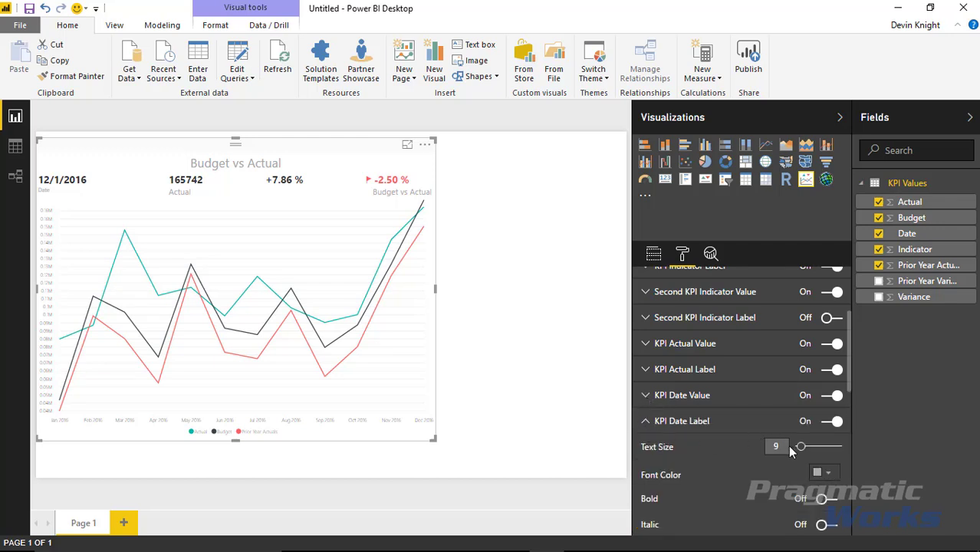
drag(803, 453, 807, 453)
scroll(708, 442, down, 2)
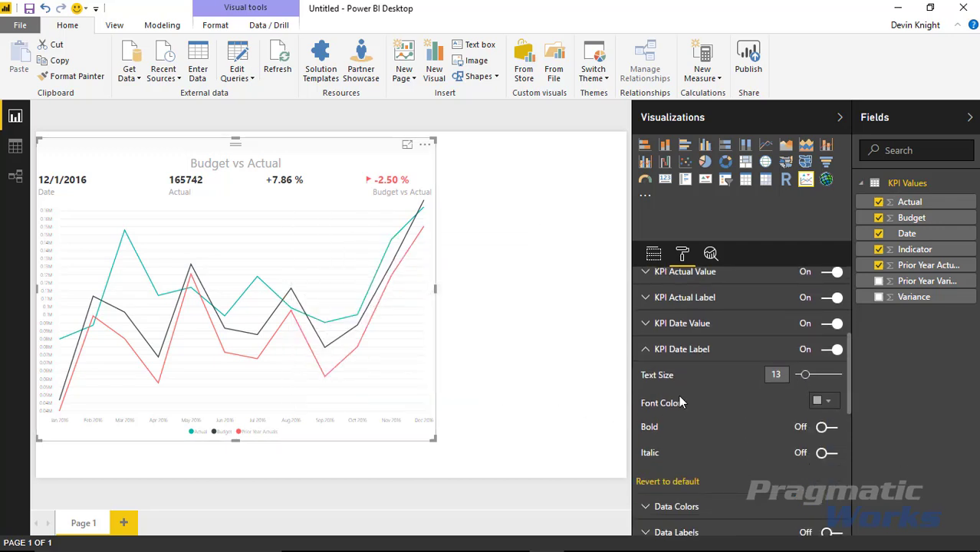
click(647, 351)
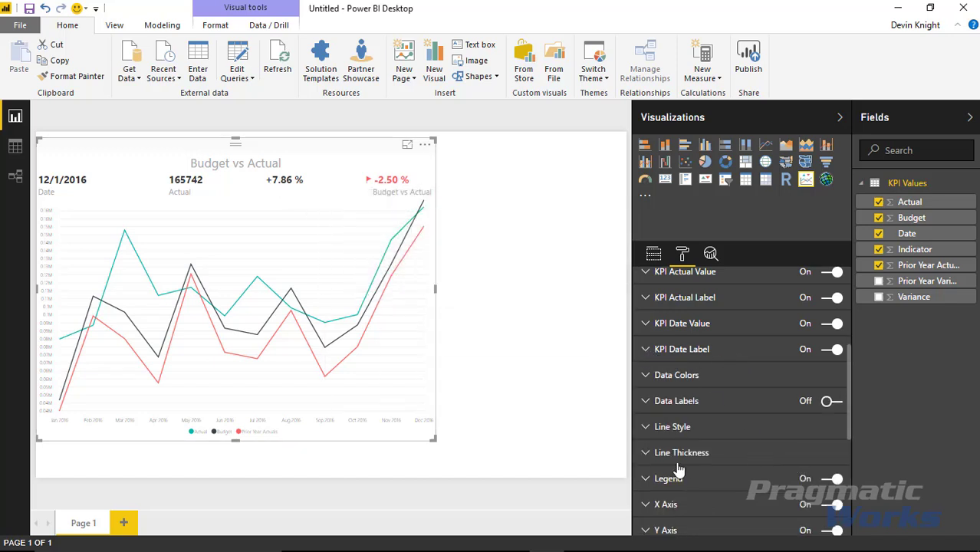
- Change the data color of the Actual line to the bright green from the recent colors
click(646, 376)
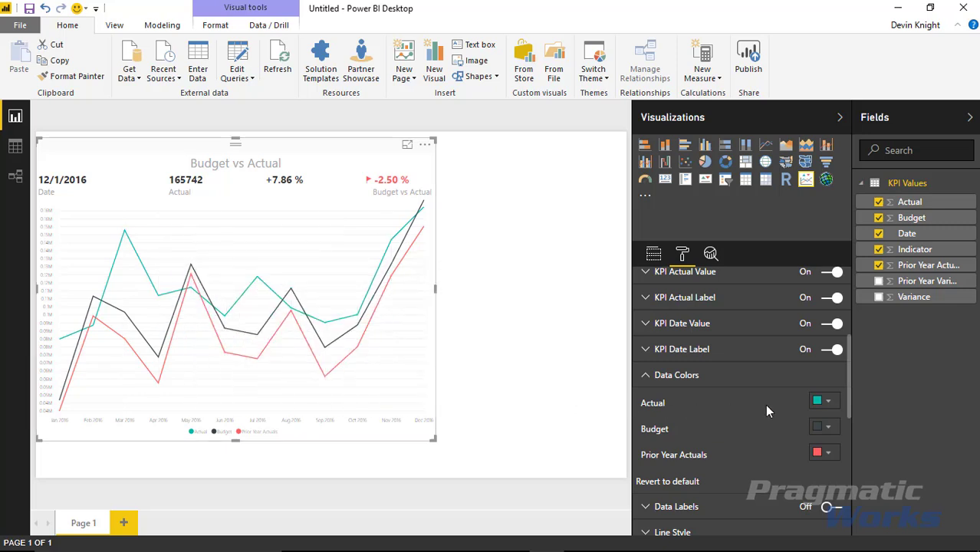
click(828, 405)
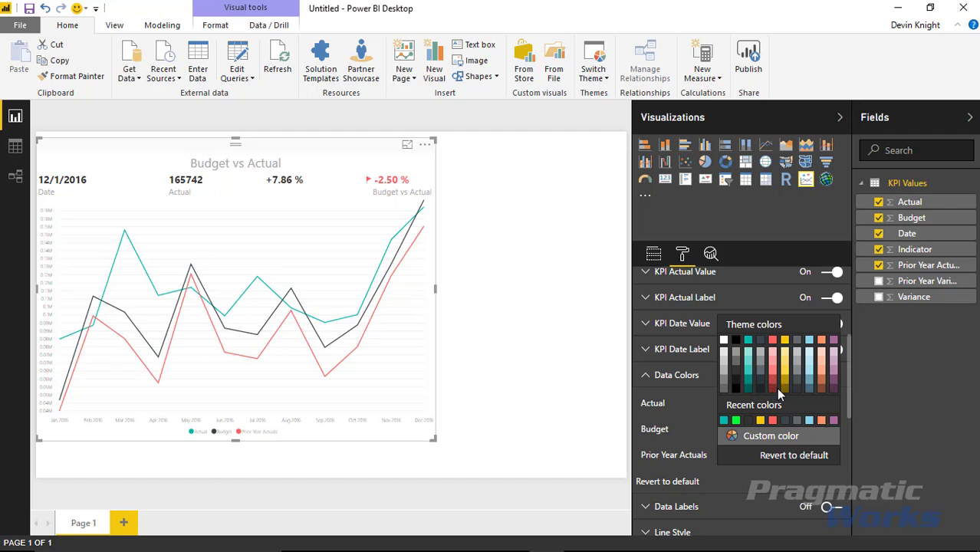
click(735, 420)
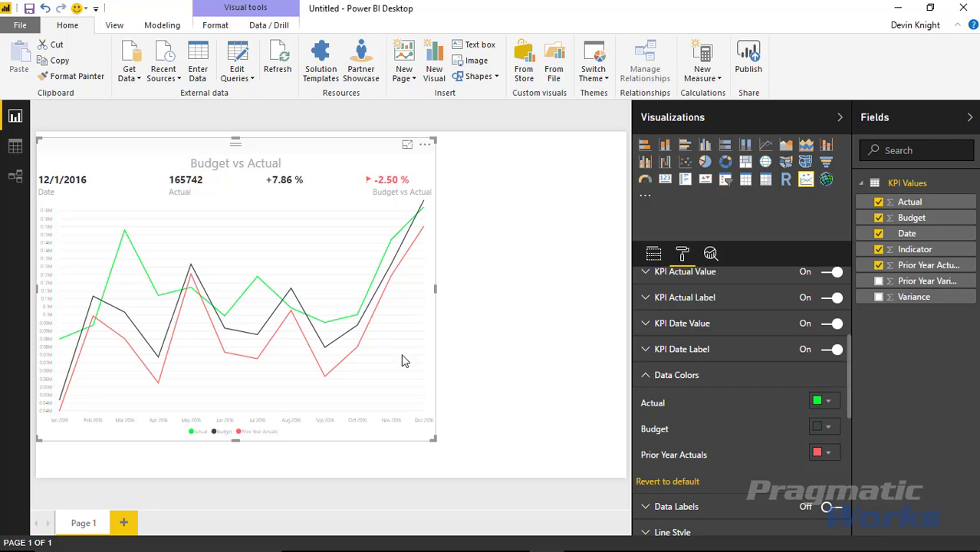
click(644, 379)
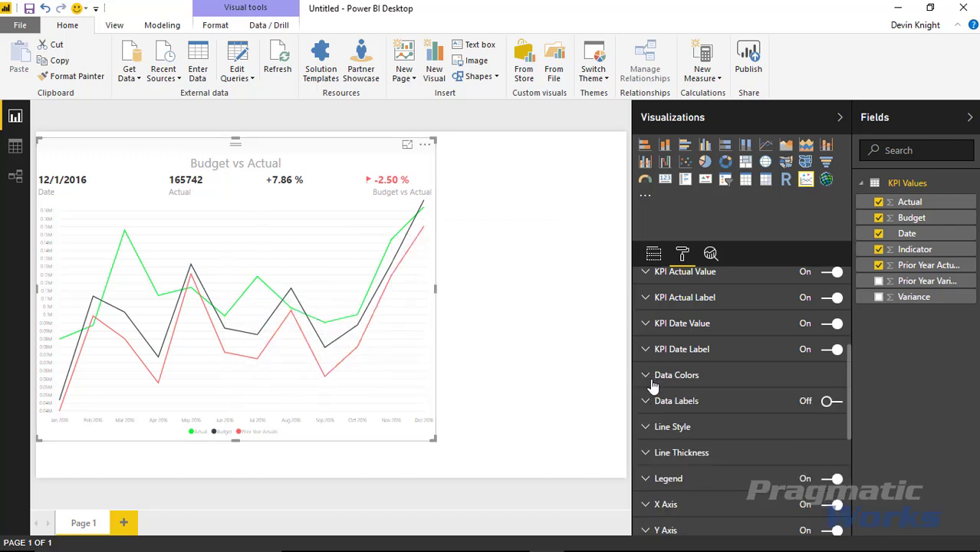
- Try data labels on the chart lines with label densities of 51% and 38%, and switch the data labels off again
click(830, 401)
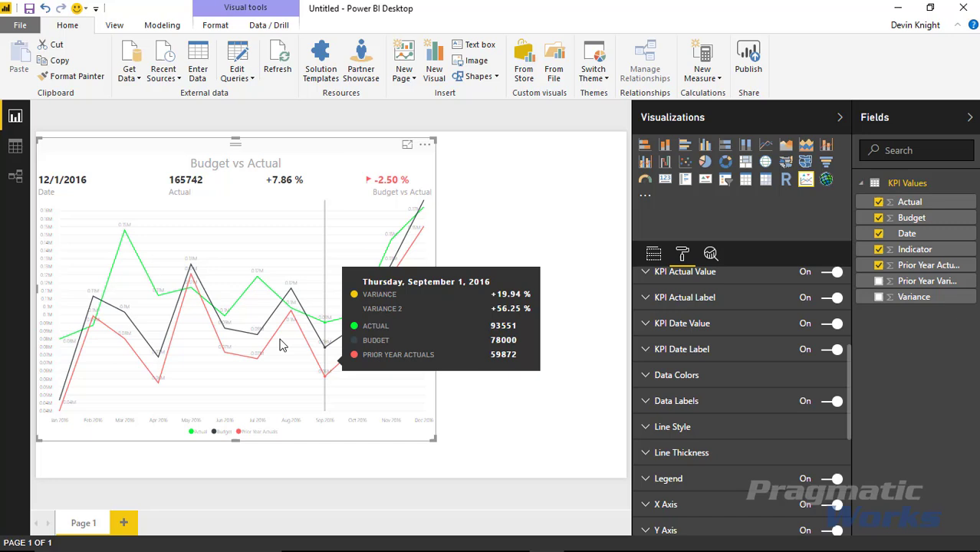
click(651, 401)
scroll(709, 449, down, 2)
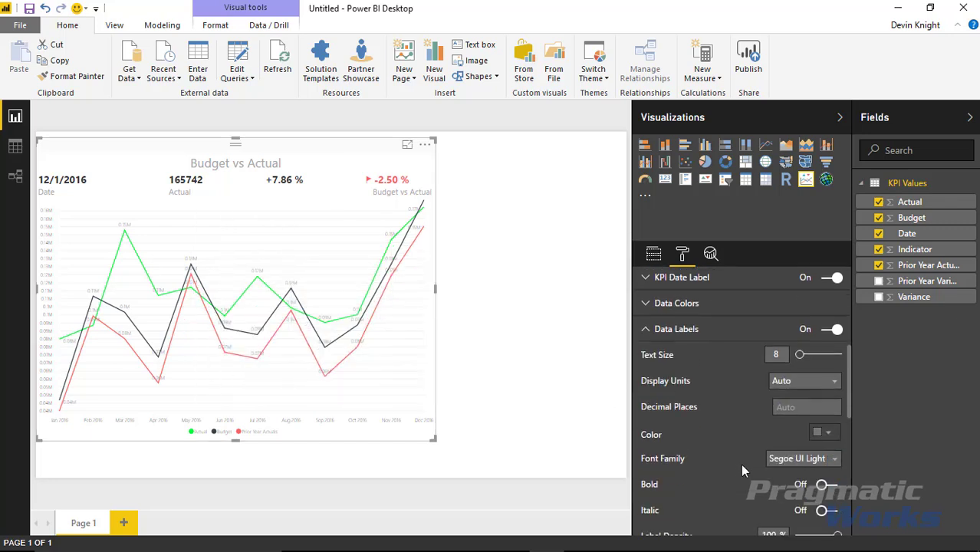
scroll(713, 475, down, 2)
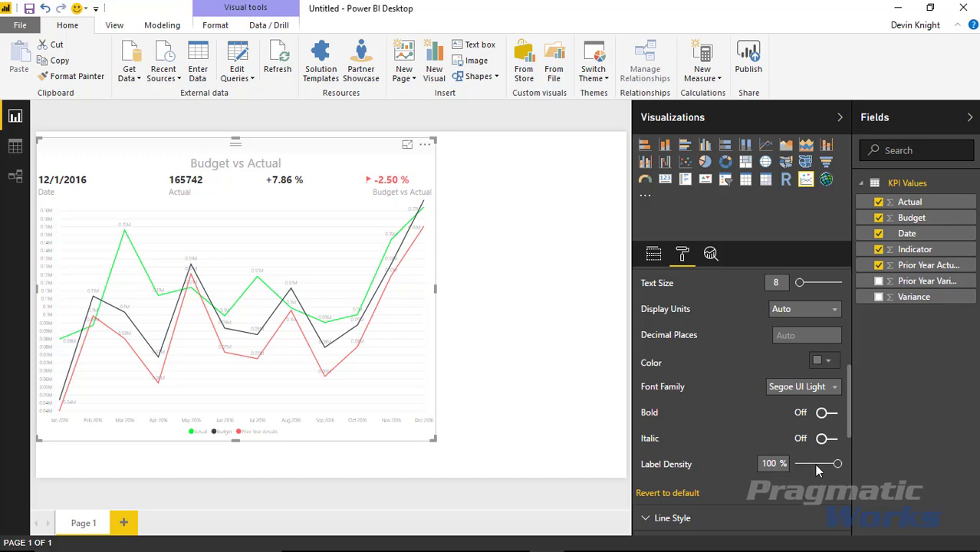
drag(839, 466, 819, 466)
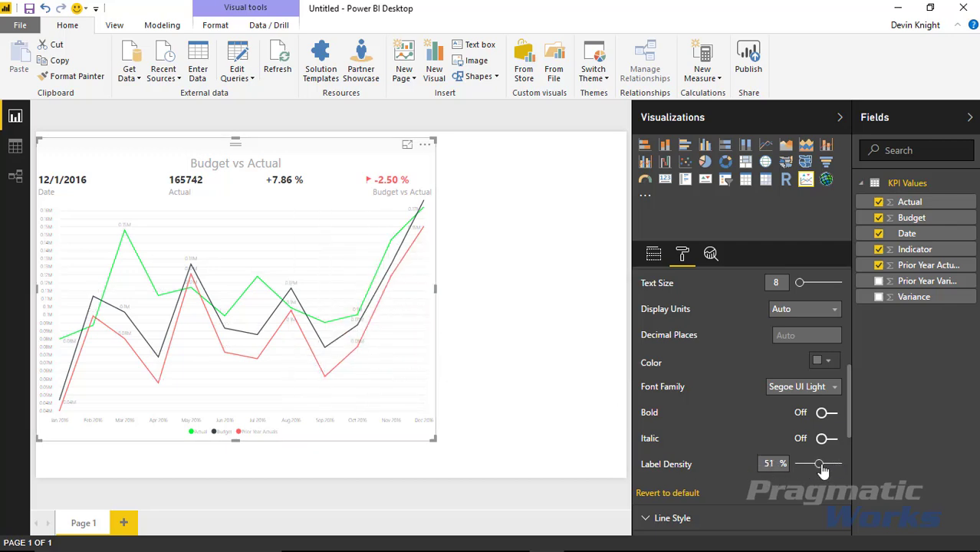
drag(820, 466, 814, 466)
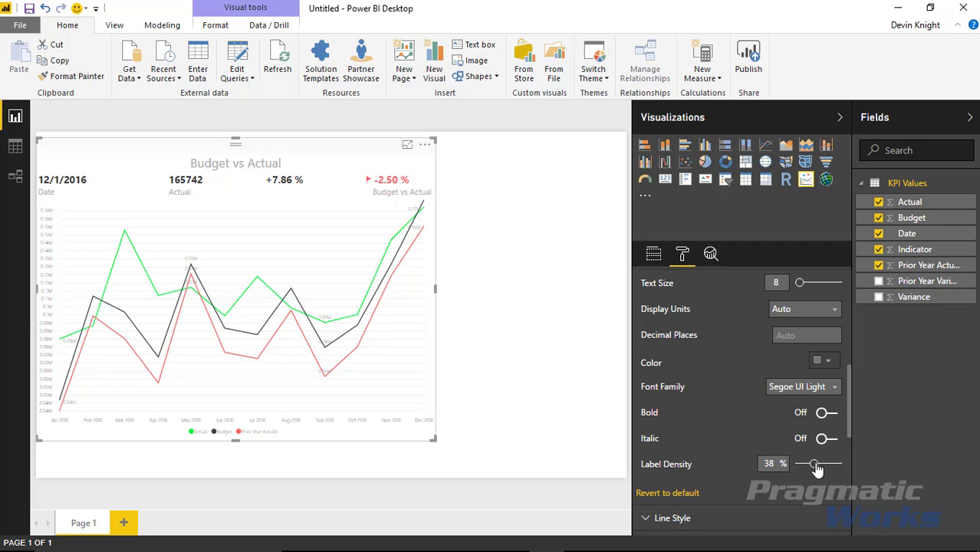
scroll(800, 424, up, 2)
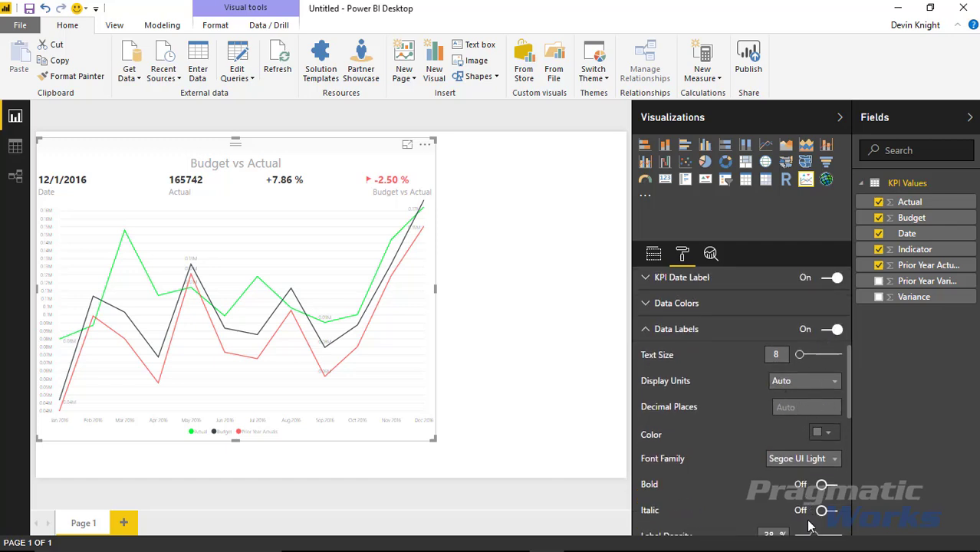
click(830, 329)
click(646, 329)
- Set the line style of the Budget series to Dashed
click(647, 355)
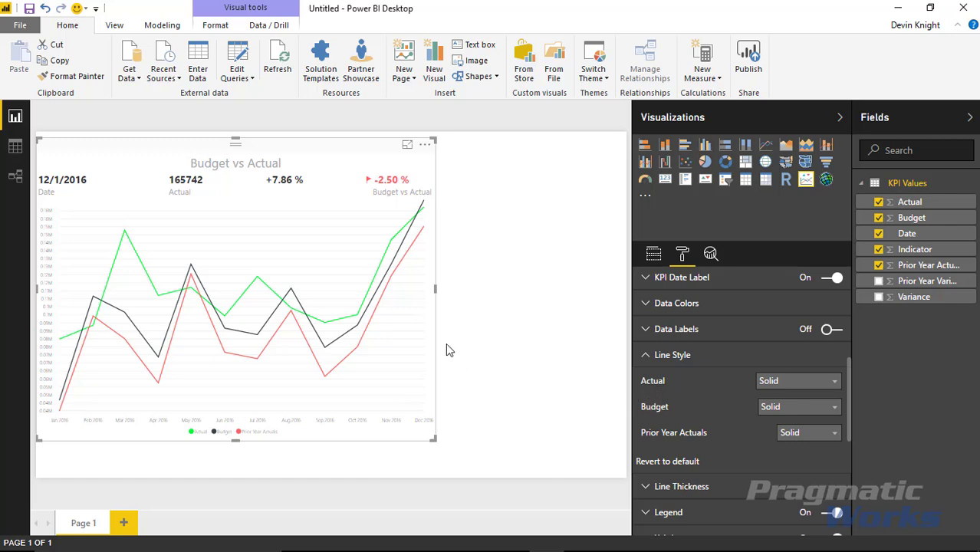
click(834, 408)
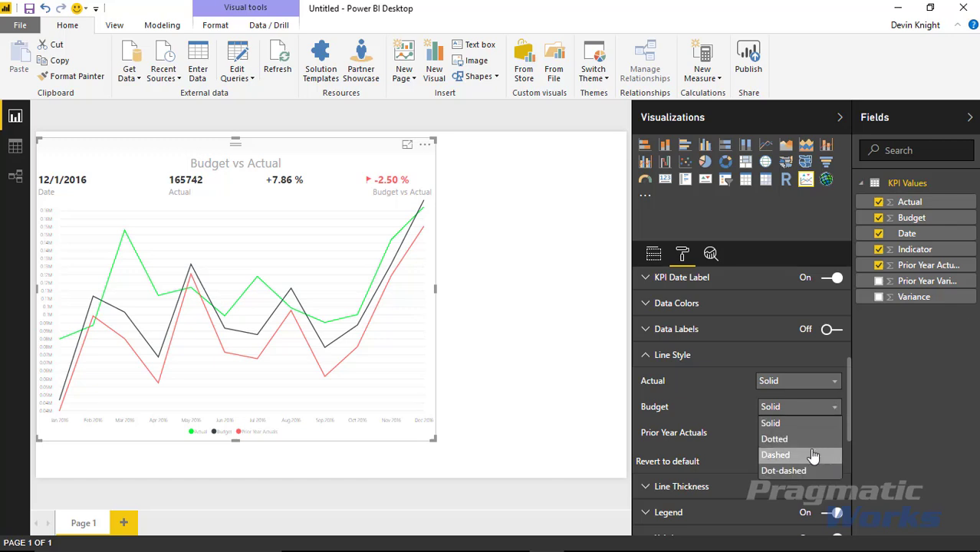
click(776, 456)
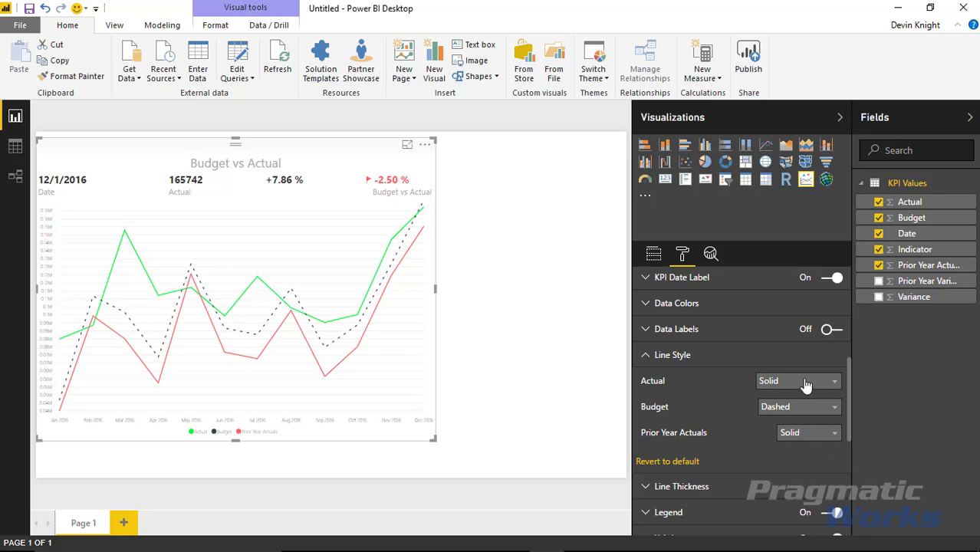
click(653, 360)
- Set the line thickness of the Actual, Budget and Prior Year Actuals series to 5
click(647, 383)
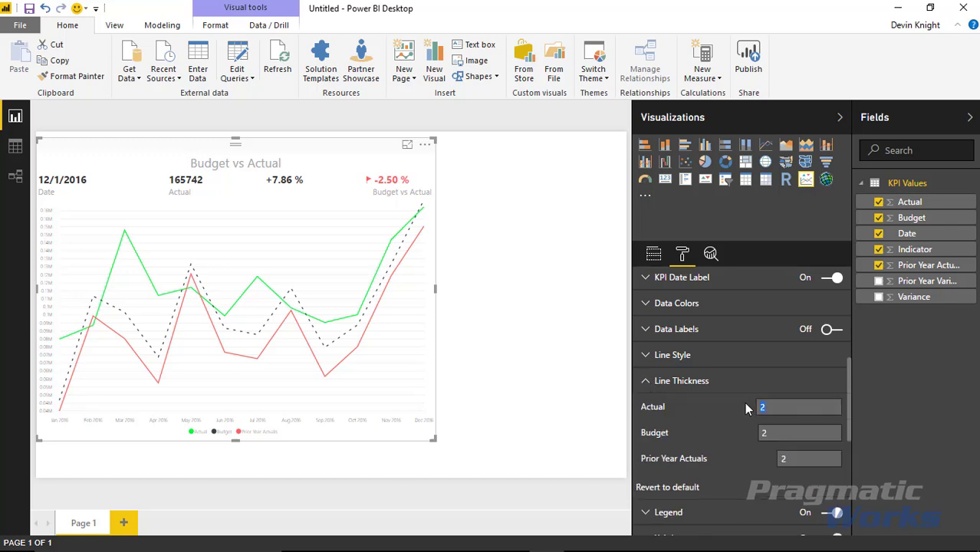
click(799, 434)
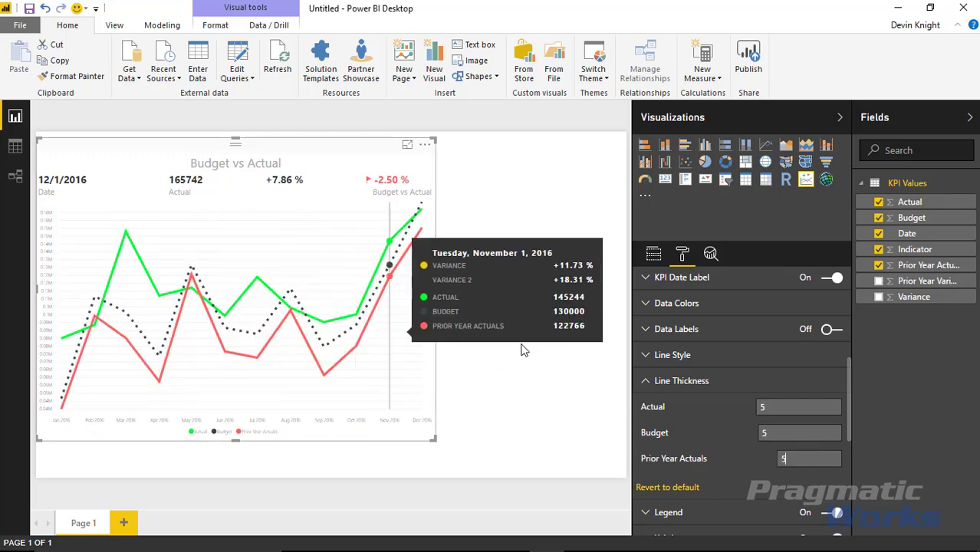
click(649, 387)
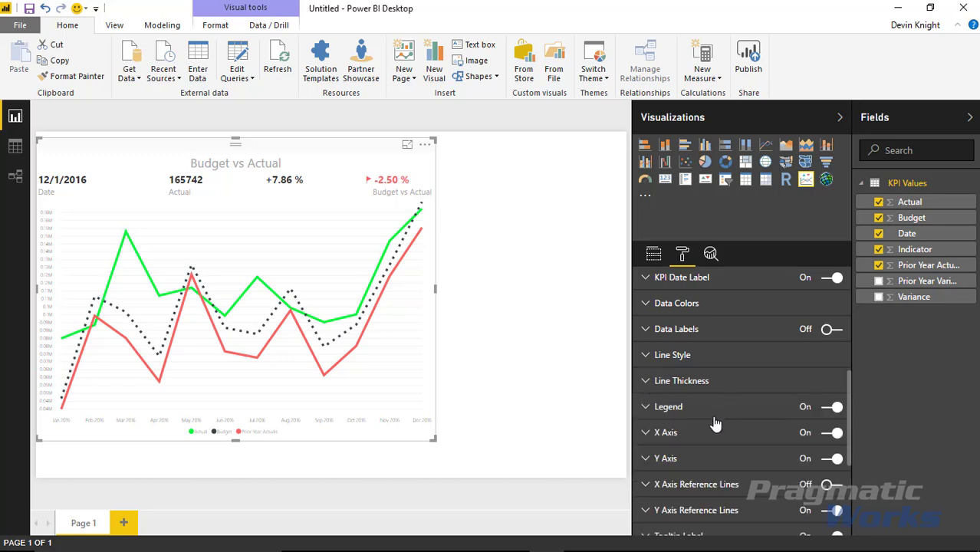
- Set the legend's text size to 13
click(648, 407)
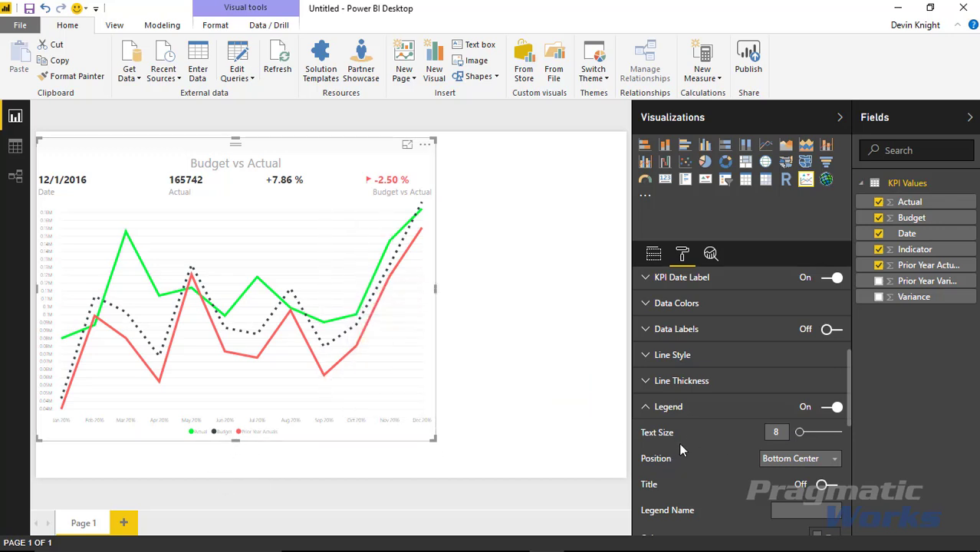
drag(800, 437, 808, 441)
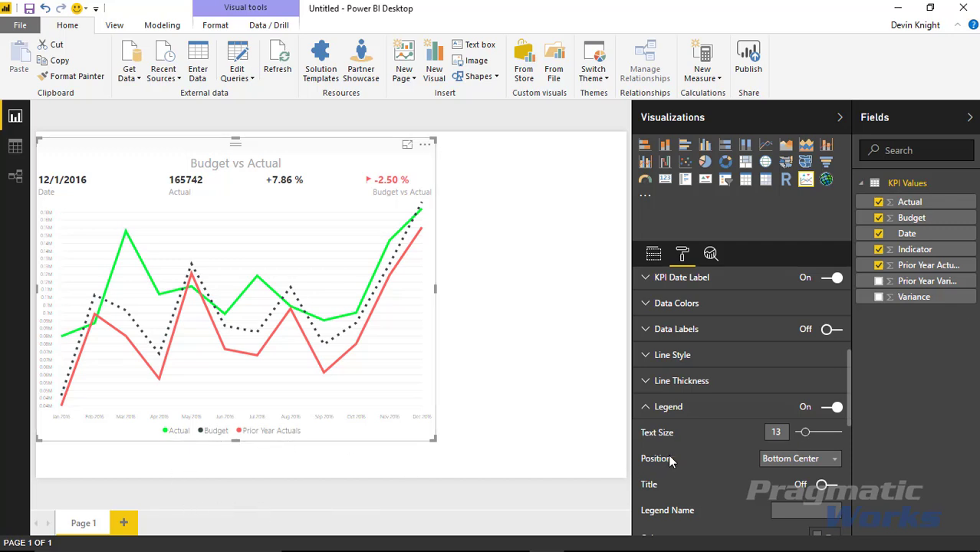
- Try the Right position for the chart legend, and settle on Right Center
scroll(705, 455, down, 4)
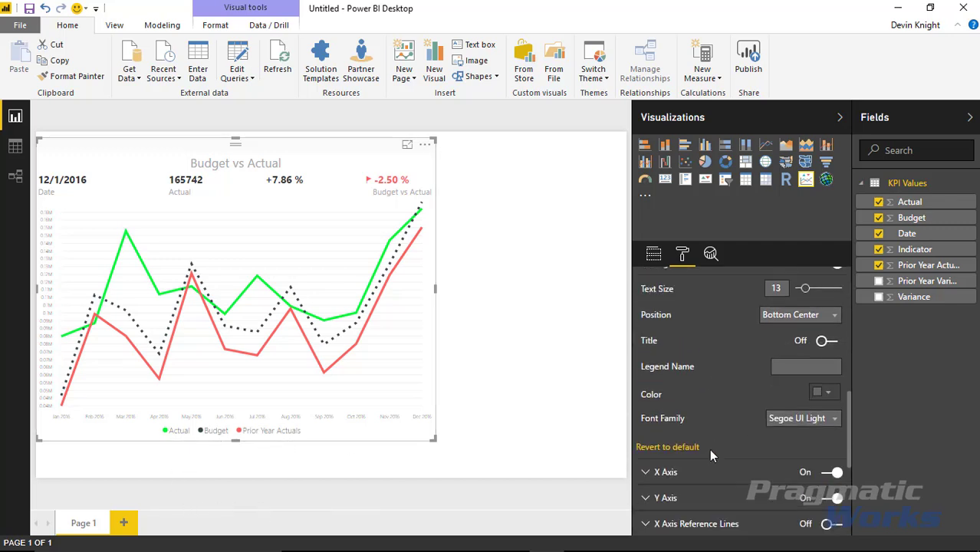
click(809, 321)
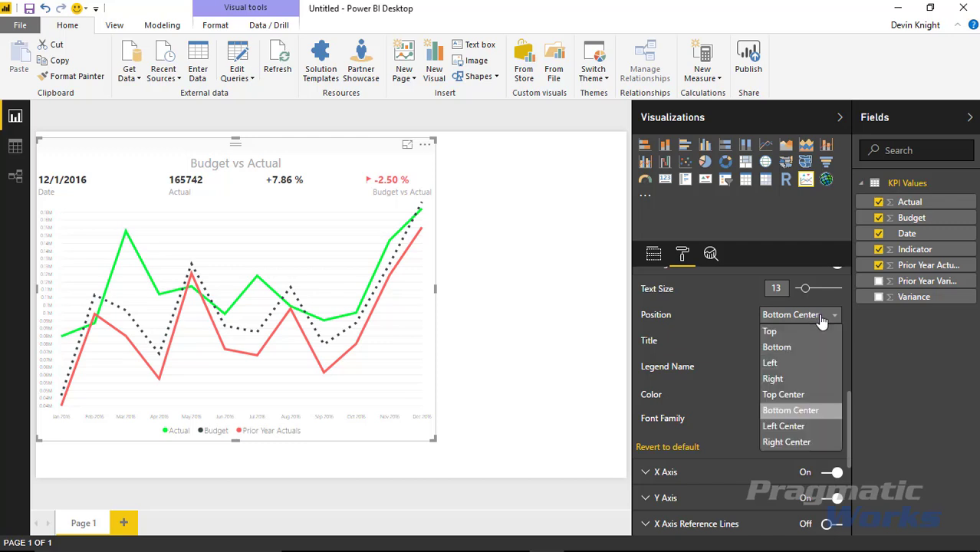
click(794, 379)
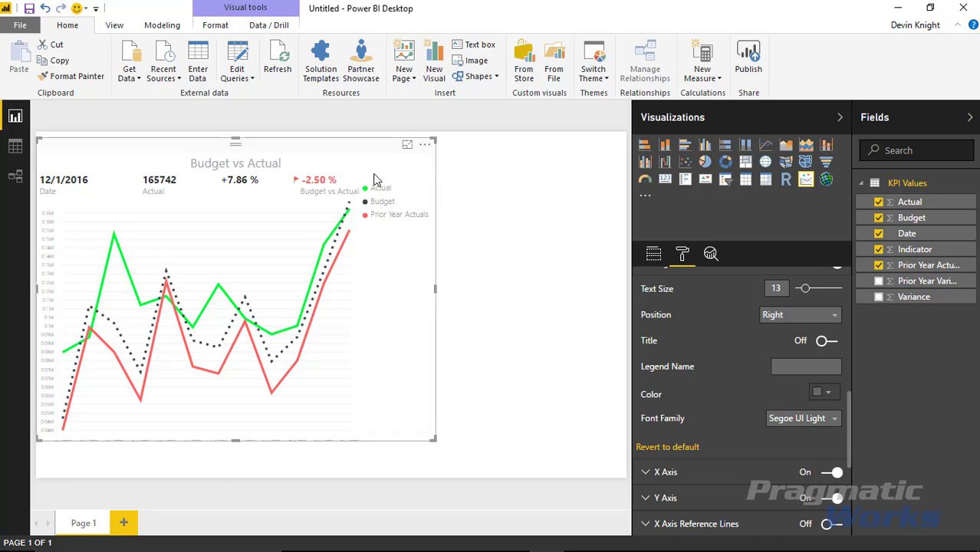
click(798, 318)
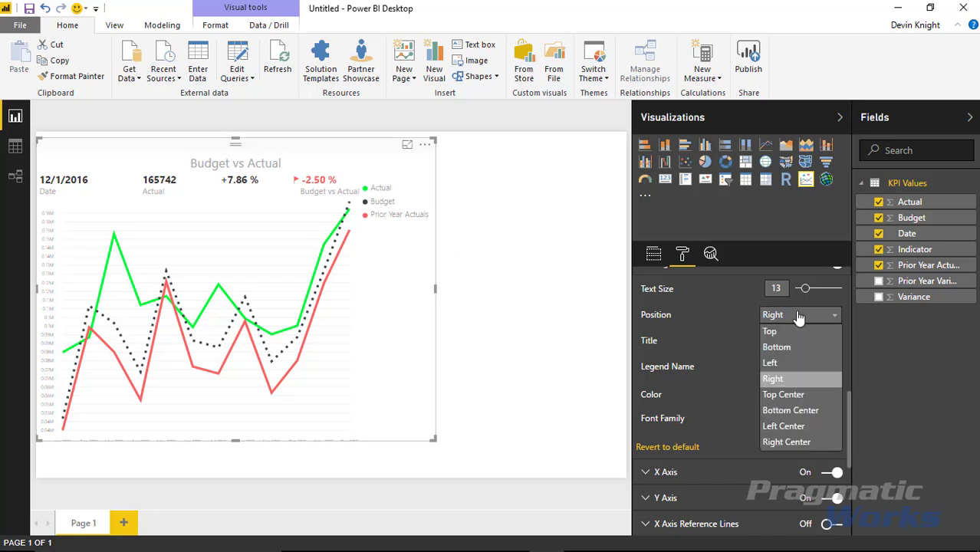
click(813, 441)
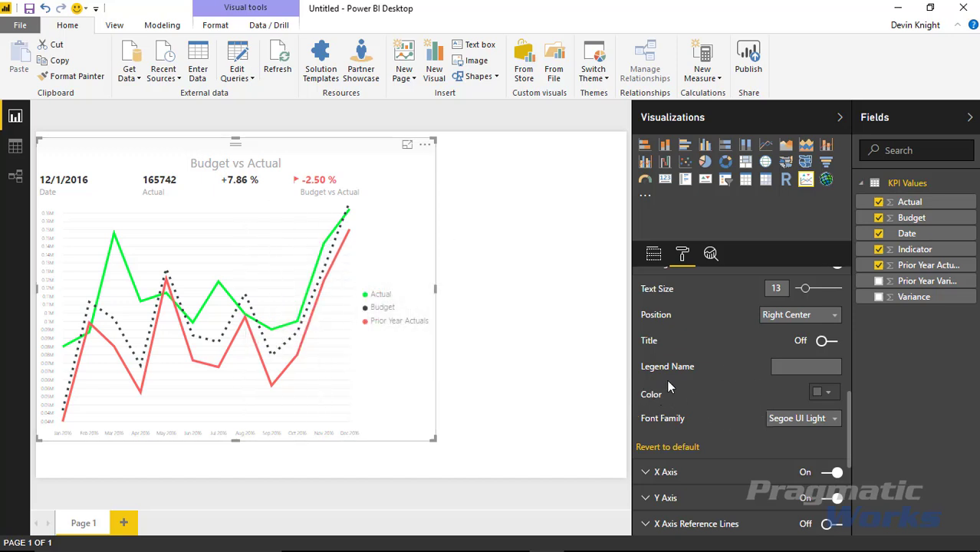
scroll(656, 314, up, 3)
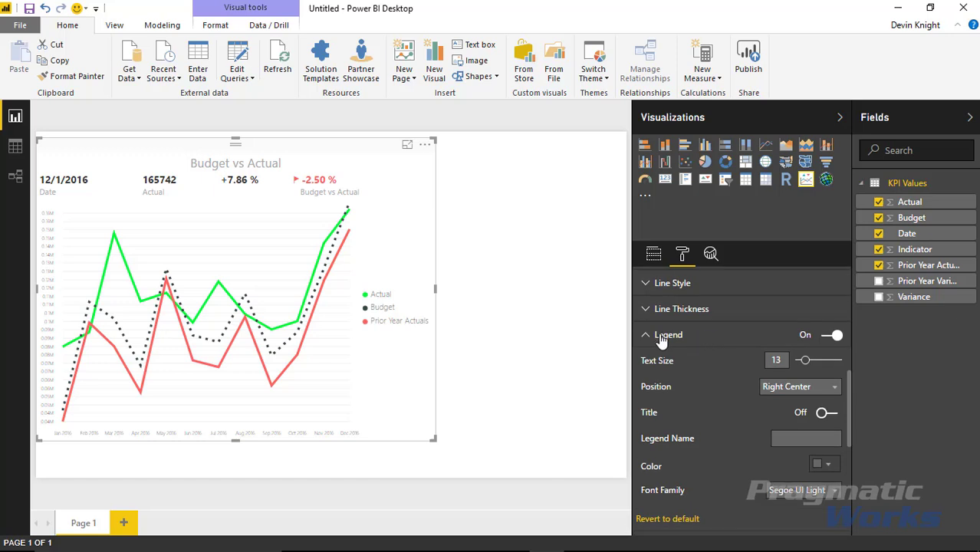
click(661, 339)
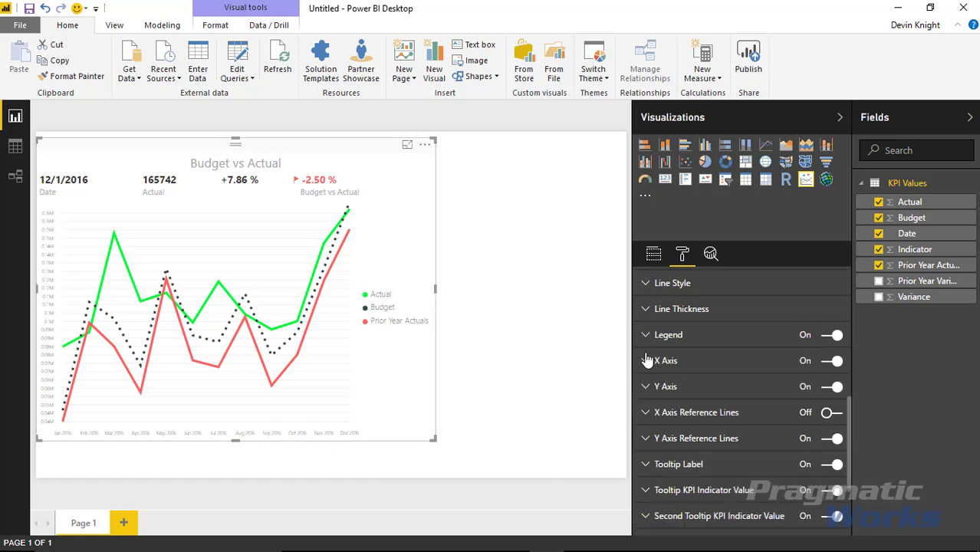
- Set the X axis text size to 18
click(648, 361)
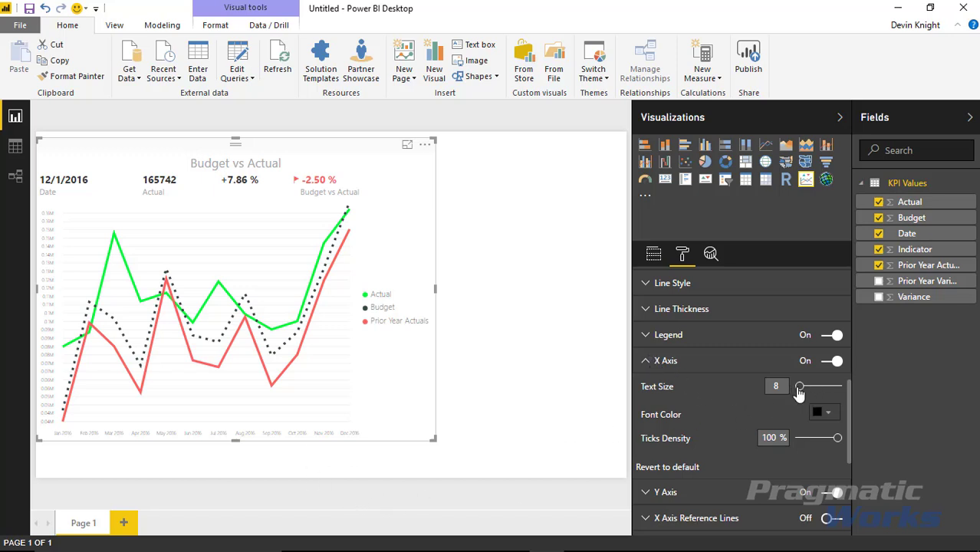
drag(799, 389, 813, 394)
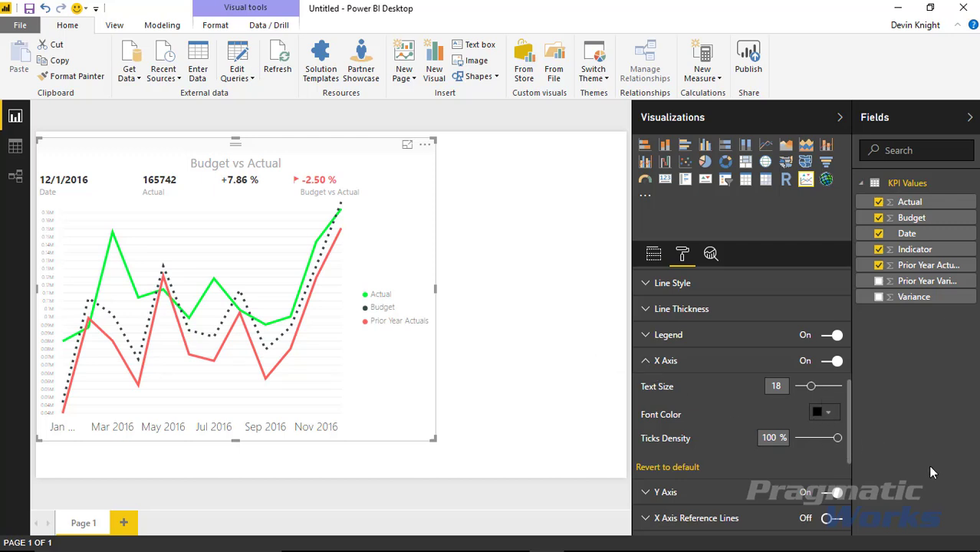
click(646, 363)
- Reduce the Y axis ticks density, trying 28% before settling on 51%
click(690, 392)
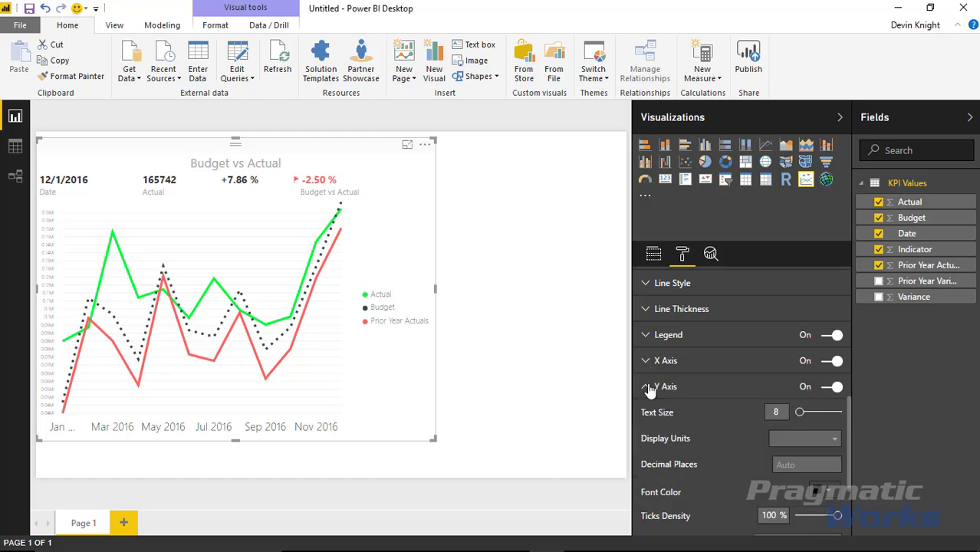
scroll(822, 483, down, 2)
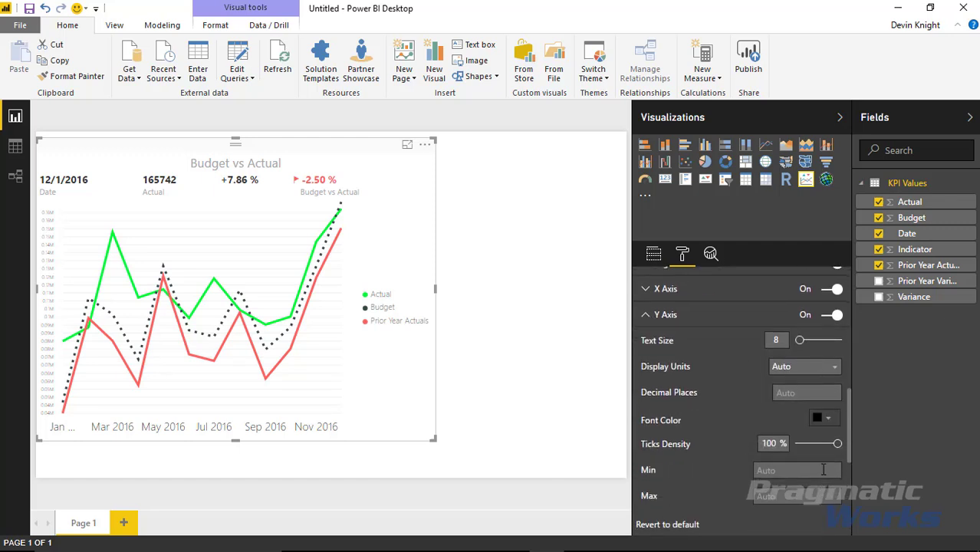
drag(837, 449, 811, 445)
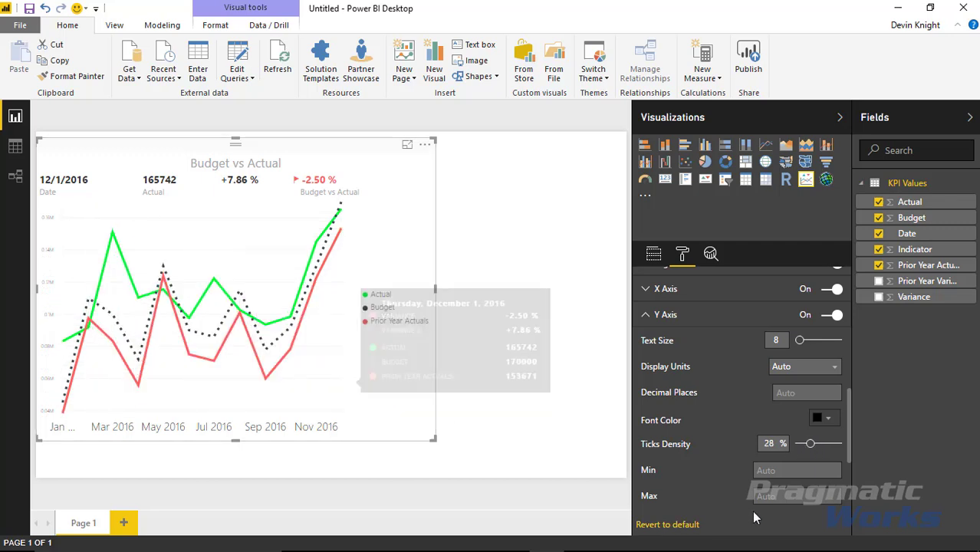
drag(816, 443, 822, 448)
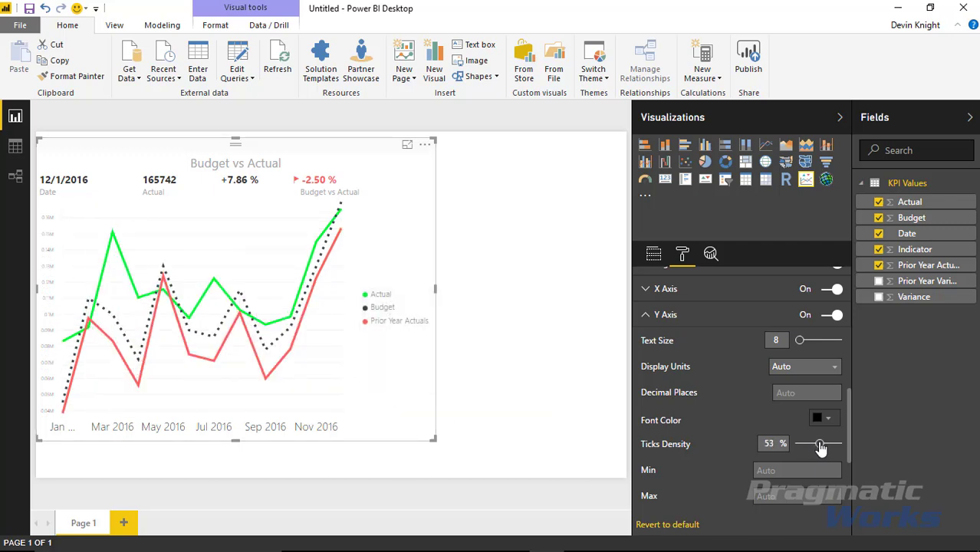
- Set the Y axis text size to 15 and its display units to None
click(807, 343)
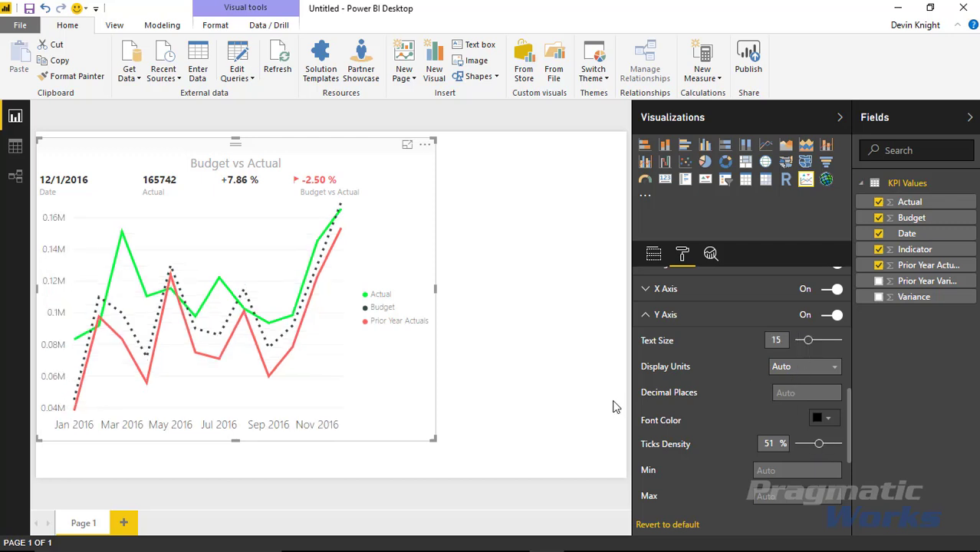
click(841, 371)
click(827, 401)
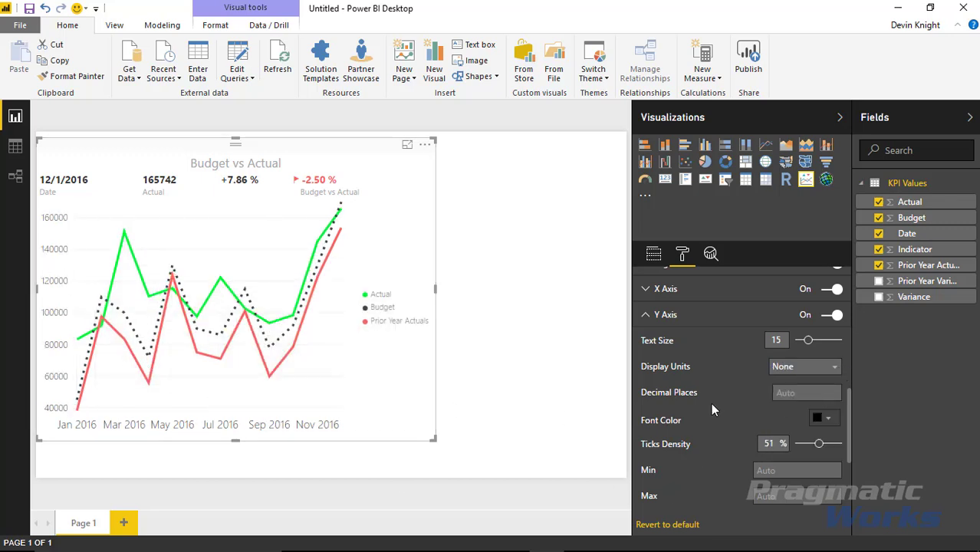
click(649, 317)
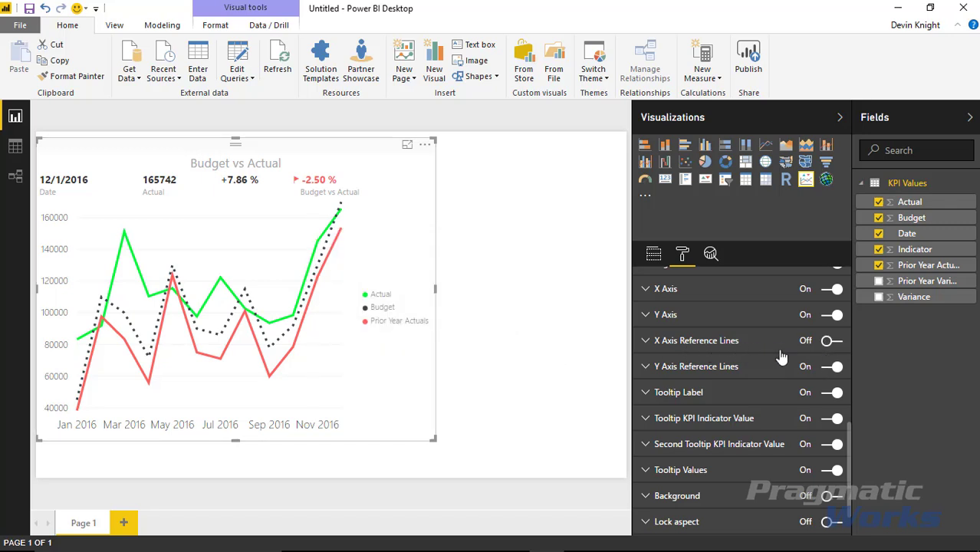
- Try the X axis reference lines, switch them off again, and turn off the Y axis reference lines
click(831, 340)
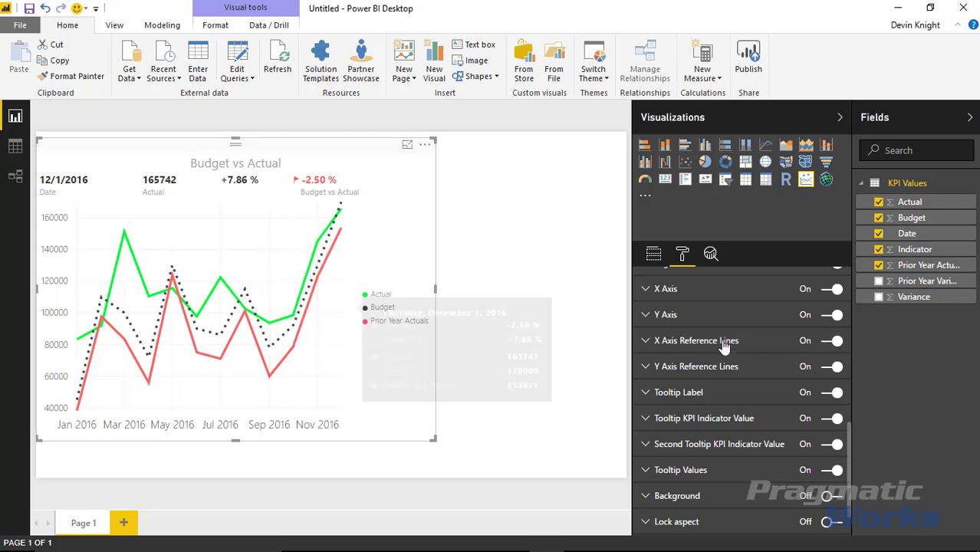
click(831, 341)
click(831, 367)
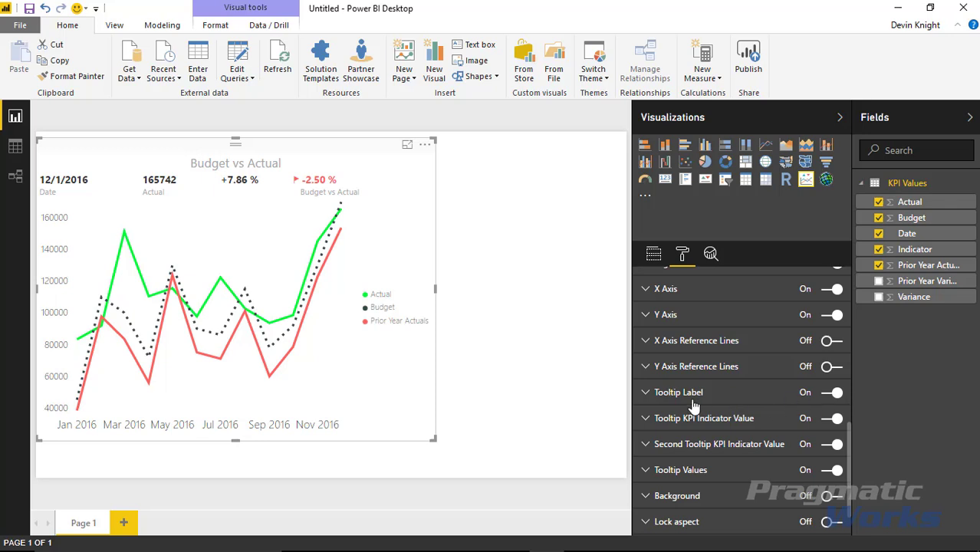
- Try the chart's tooltips with Tooltip Label switched off and on, leaving it switched on
click(647, 401)
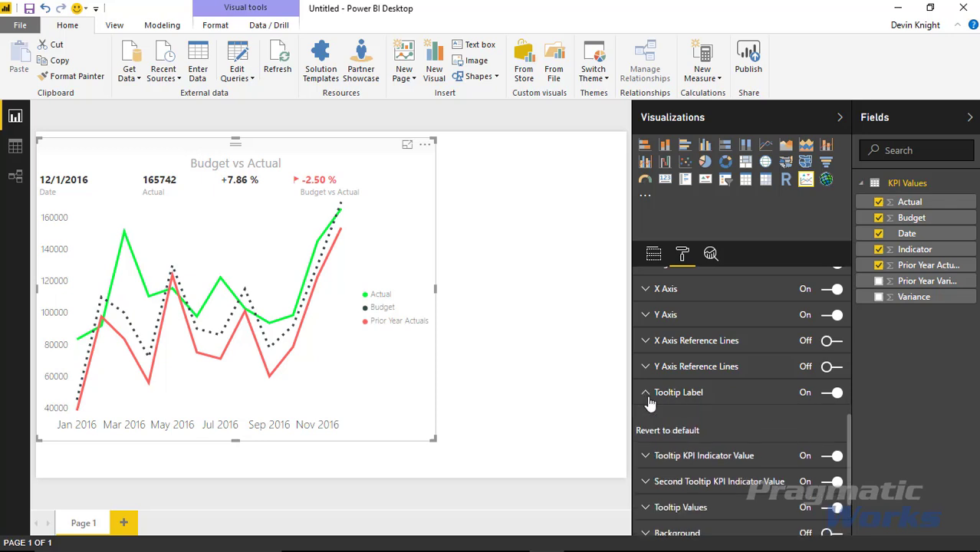
click(832, 395)
mouse_move(267, 320)
click(832, 393)
mouse_move(300, 346)
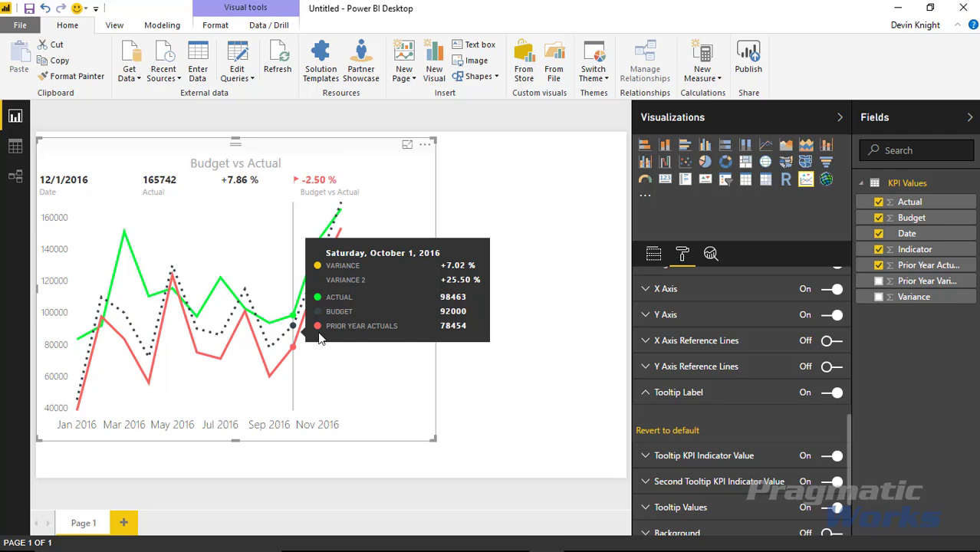
click(832, 392)
mouse_move(285, 331)
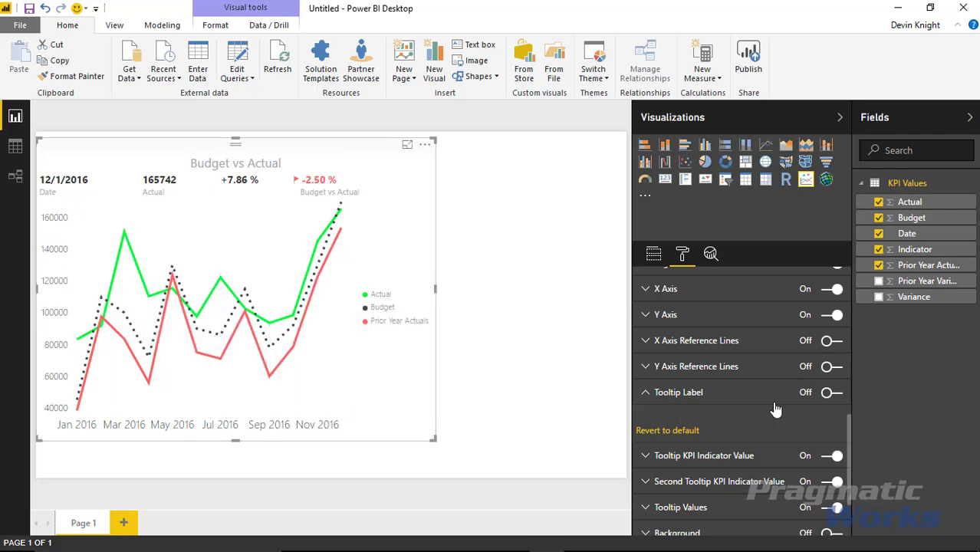
click(835, 394)
click(645, 393)
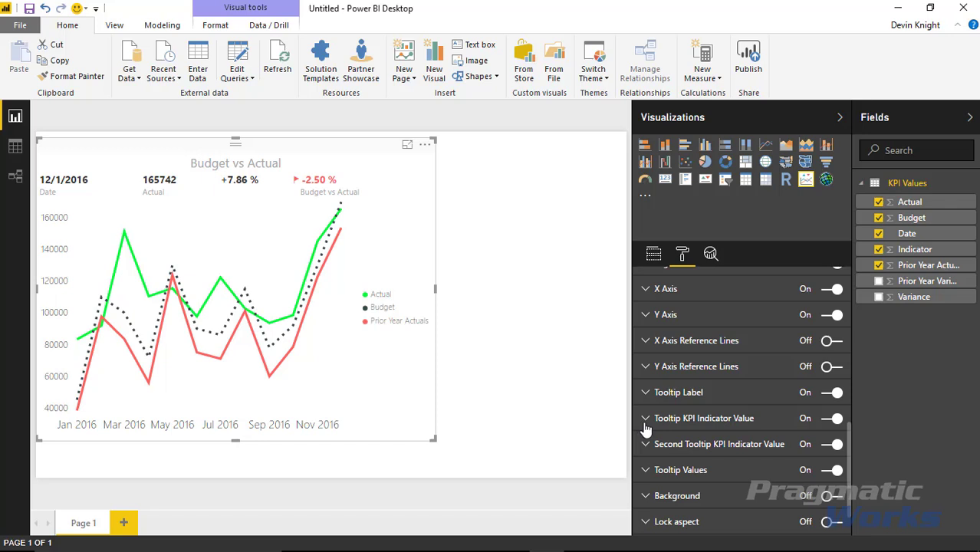
- Try the tooltip with Tooltip KPI Indicator Value and Second Tooltip KPI Indicator Value switched off, and switch both back on
click(835, 421)
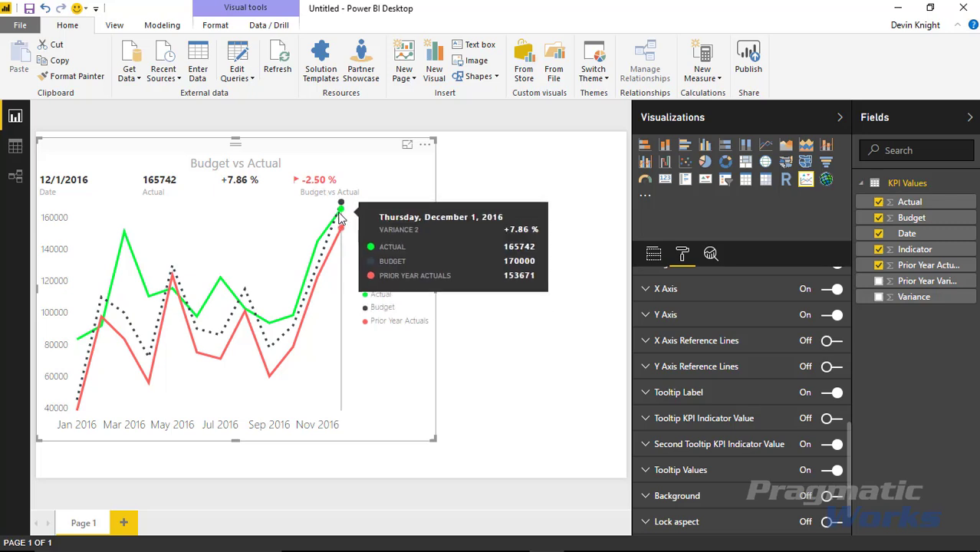
click(833, 449)
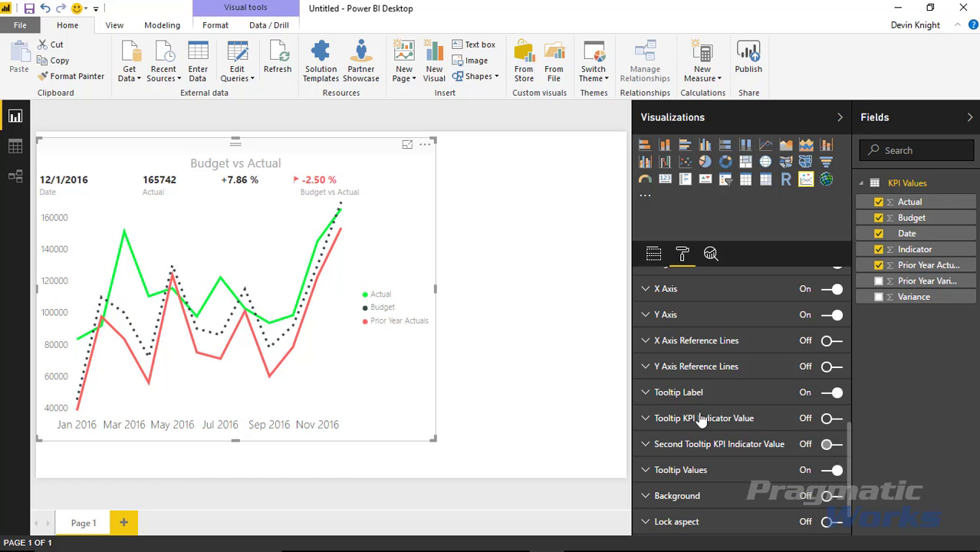
mouse_move(339, 230)
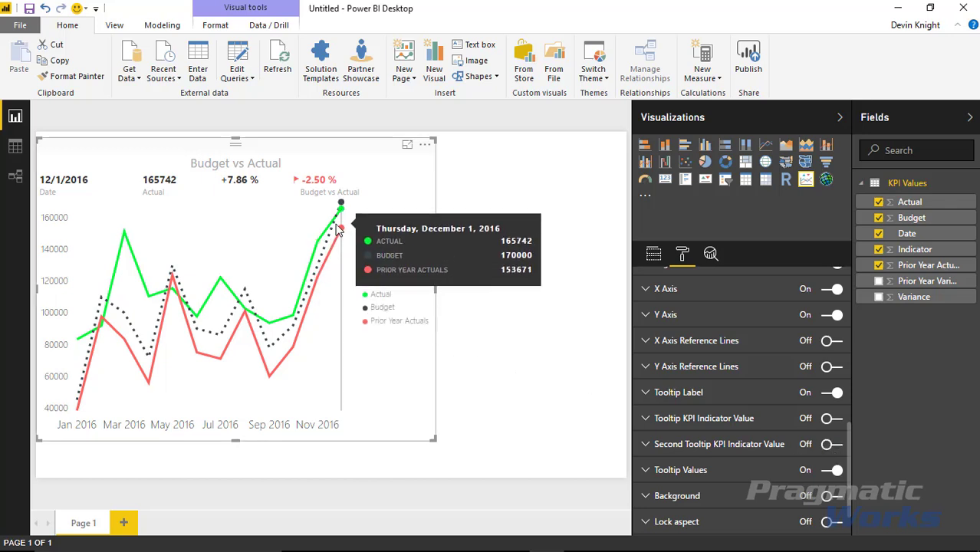
click(833, 445)
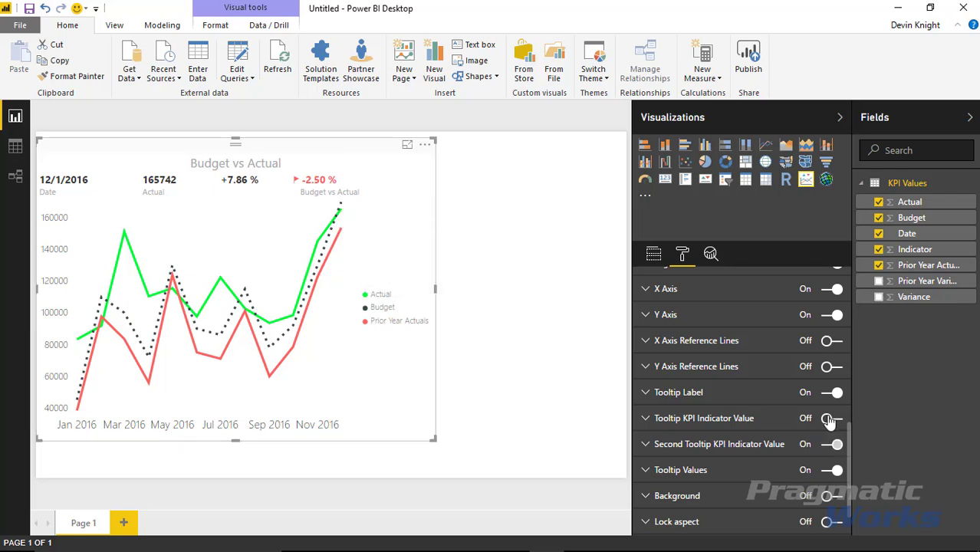
click(831, 420)
- Examine the format options of both tooltip KPI indicator values and the tooltip values against the December tooltip, and deselect the visual
click(647, 420)
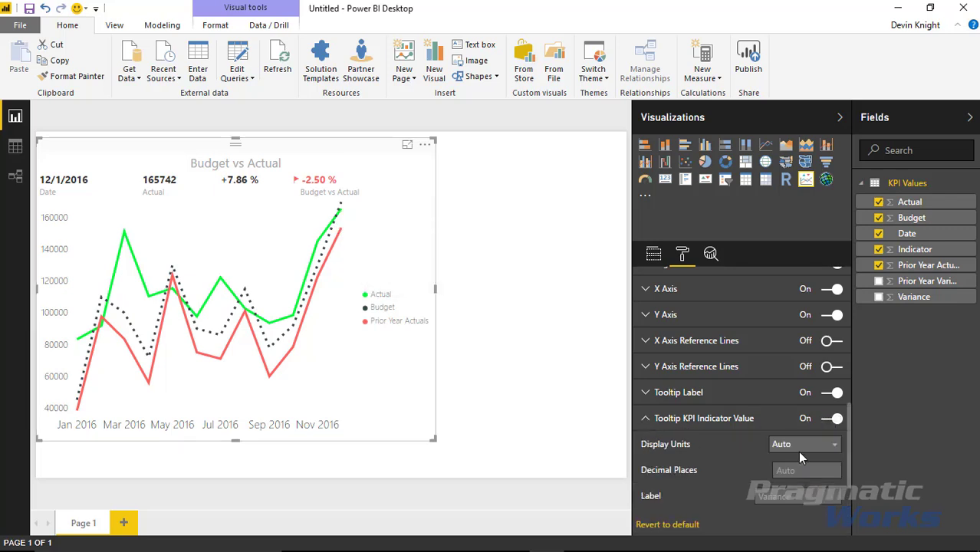
scroll(797, 445, down, 3)
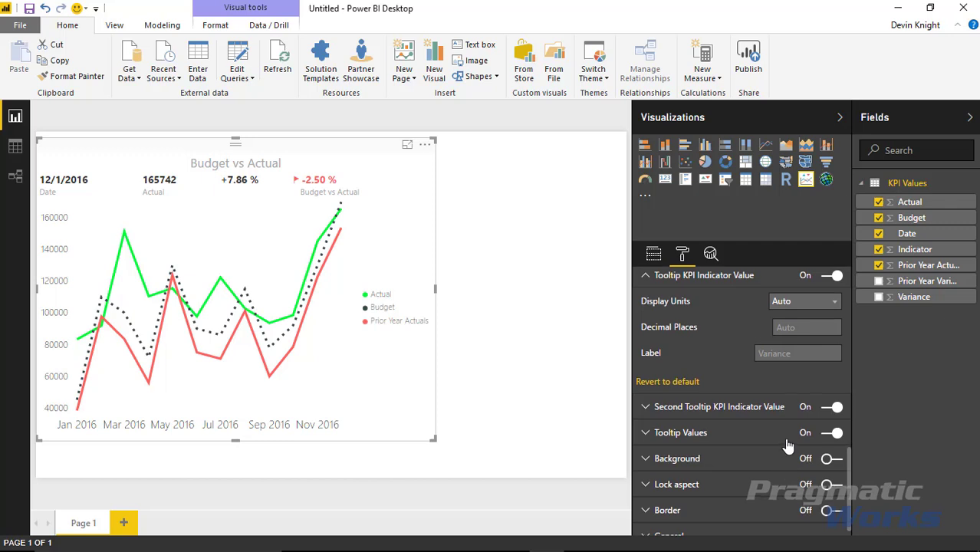
scroll(808, 421, up, 1)
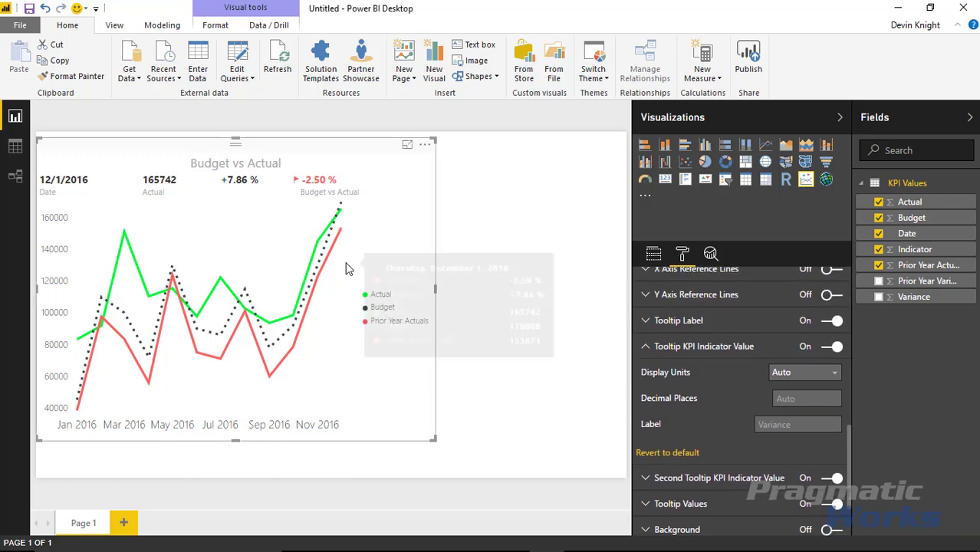
mouse_move(343, 230)
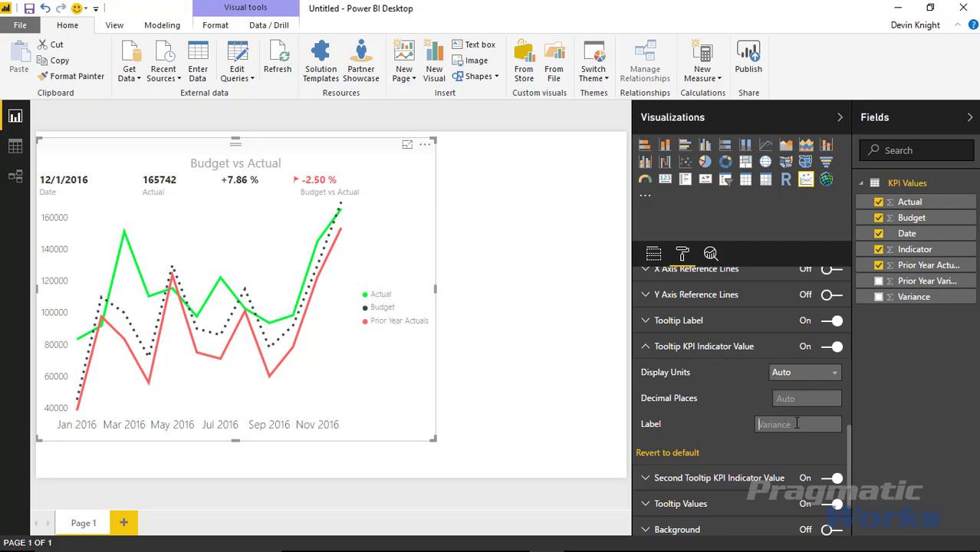
click(645, 347)
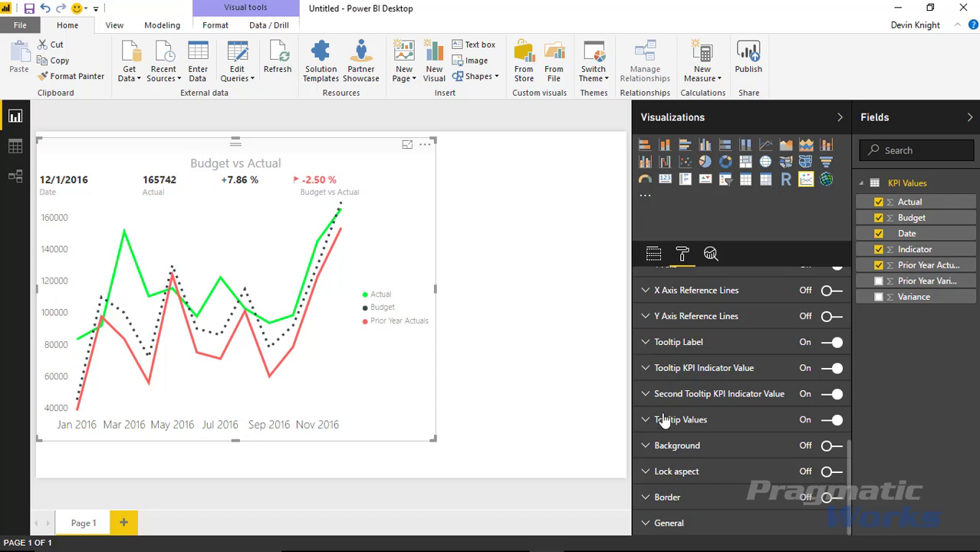
click(647, 398)
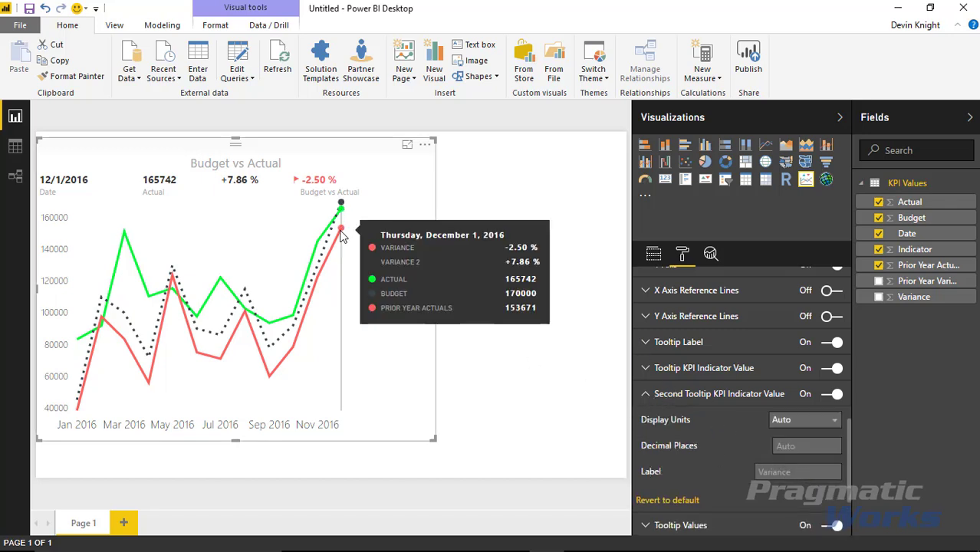
click(650, 397)
click(652, 397)
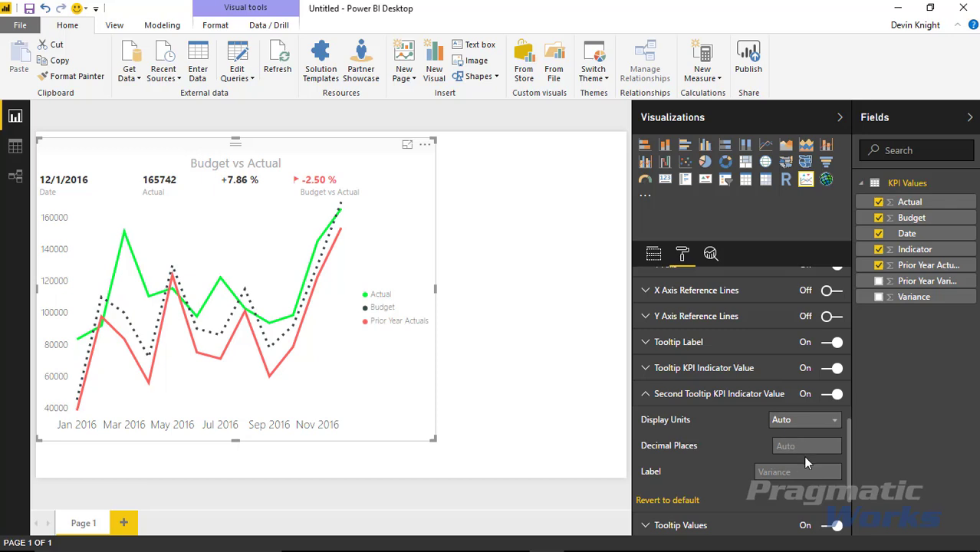
click(654, 397)
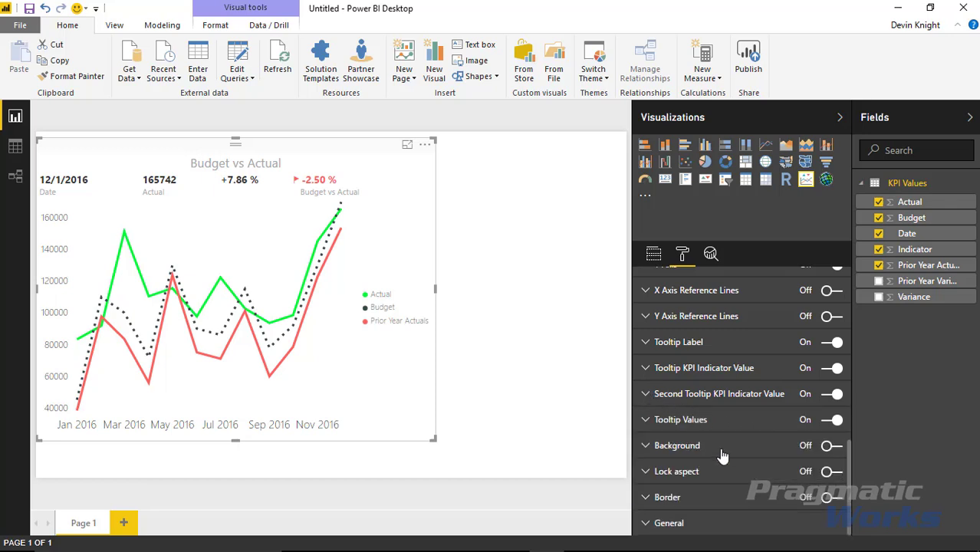
click(645, 422)
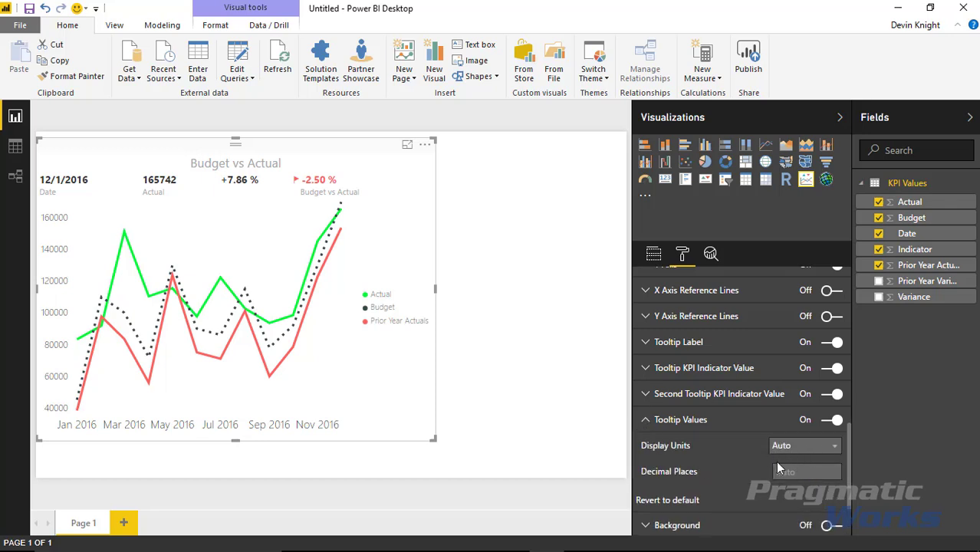
mouse_move(343, 240)
click(646, 421)
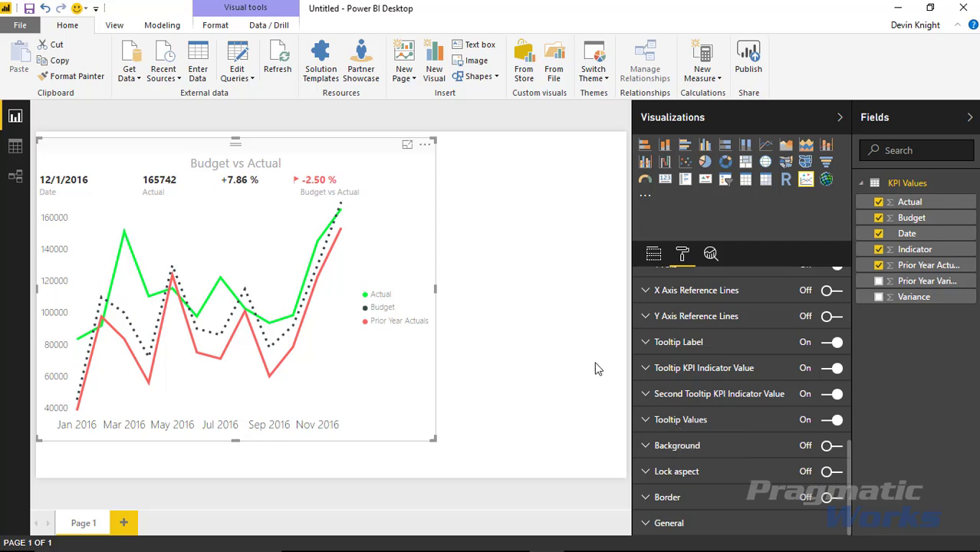
click(556, 332)
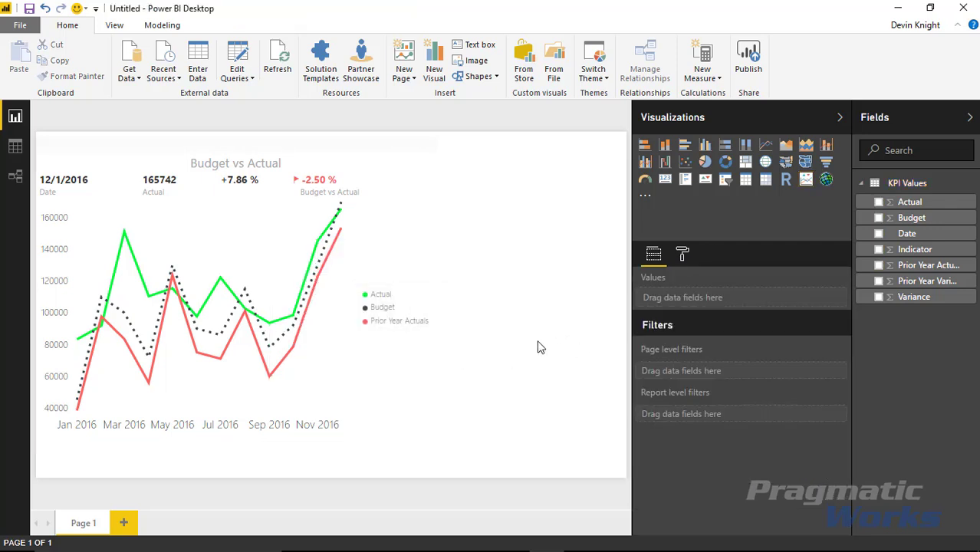